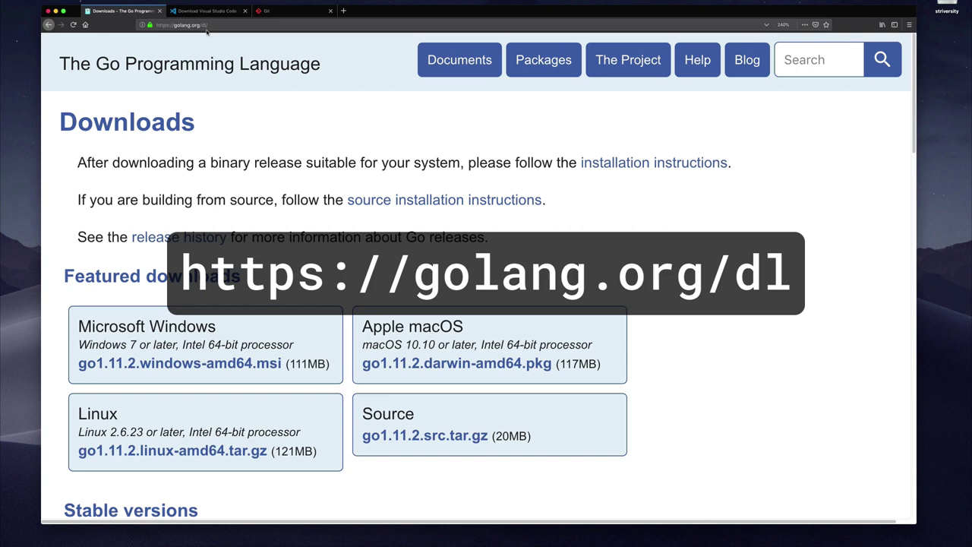
Step: Browse the Go 1.11.2 download tables and download the macOS installer go1.11.2.darwin-amd64.pkg
{"action": "left_click", "coordinate": [187, 64]}
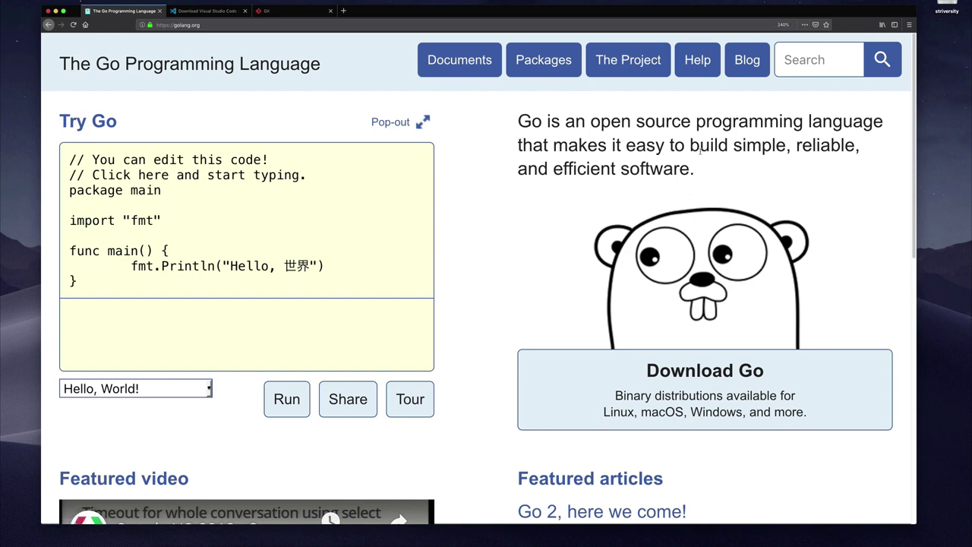
{"action": "left_click", "coordinate": [774, 382]}
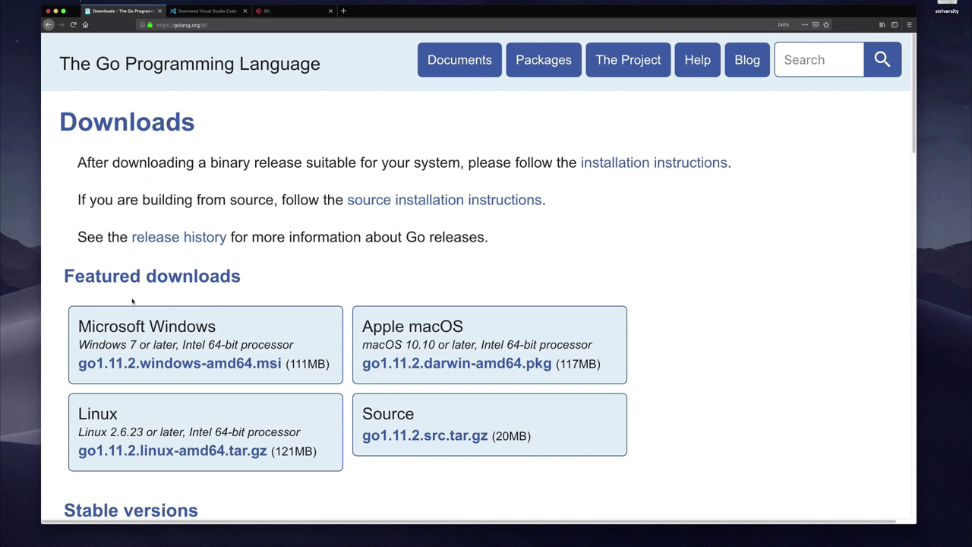
{"action": "scroll", "coordinate": [121, 334], "scroll_direction": "down", "scroll_amount": 2}
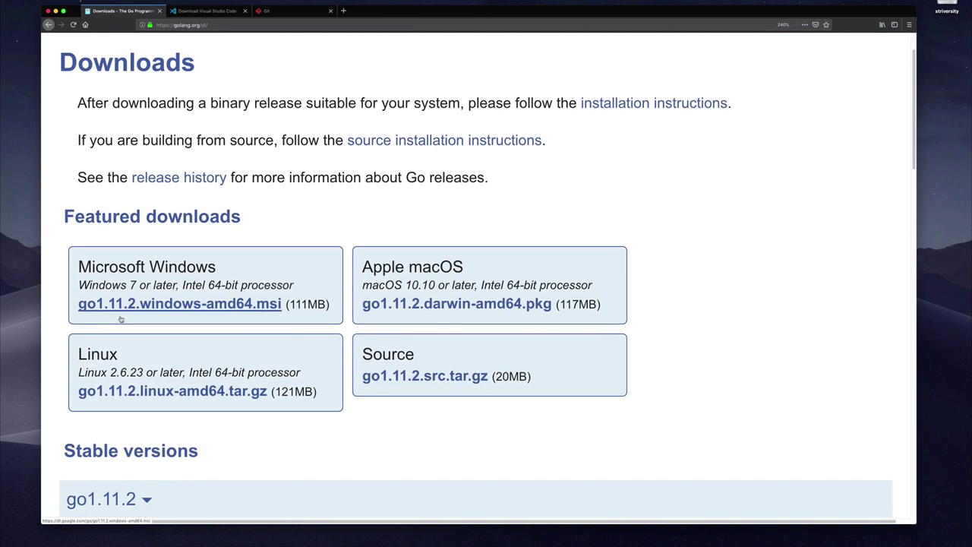
{"action": "scroll", "coordinate": [120, 319], "scroll_direction": "down", "scroll_amount": 3}
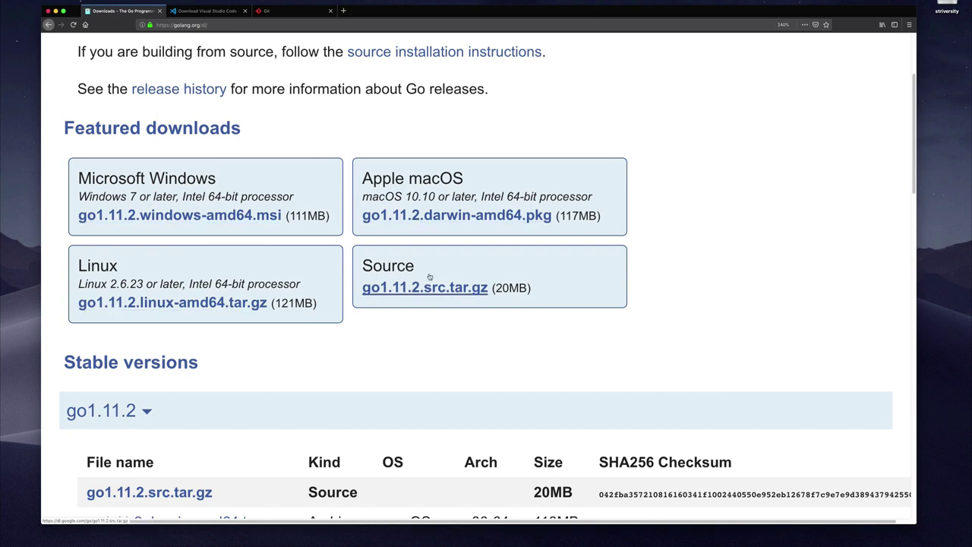
{"action": "scroll", "coordinate": [429, 276], "scroll_direction": "down", "scroll_amount": 3}
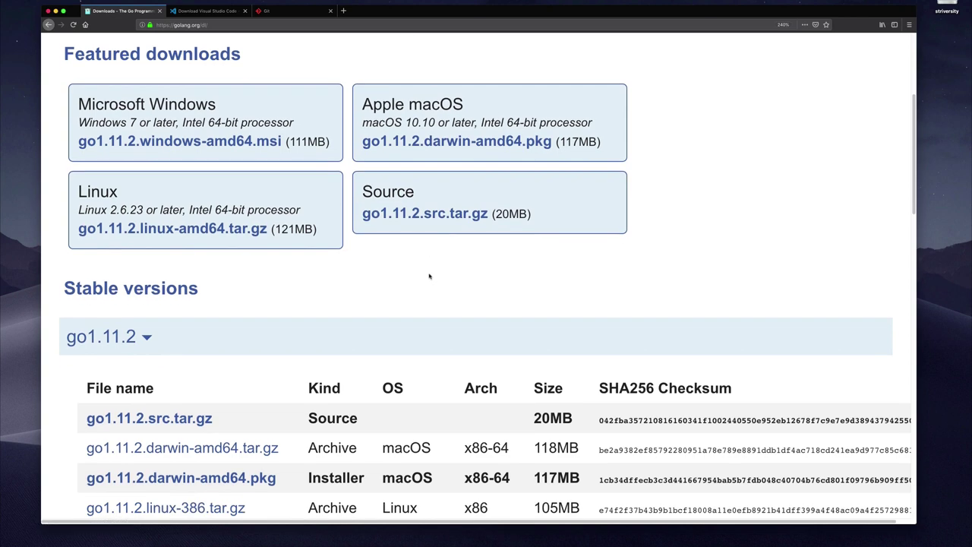
{"action": "scroll", "coordinate": [429, 277], "scroll_direction": "down", "scroll_amount": 10}
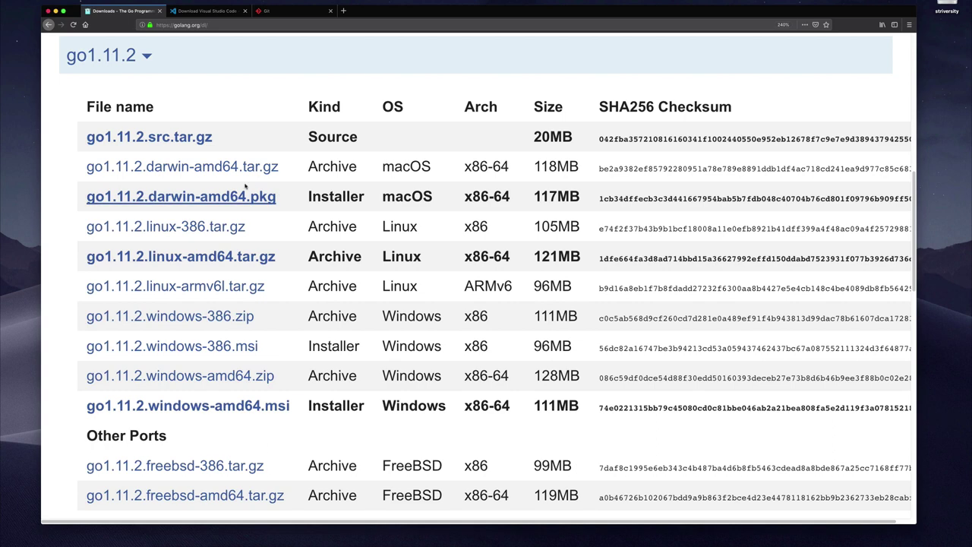
{"action": "scroll", "coordinate": [316, 260], "scroll_direction": "down", "scroll_amount": 6}
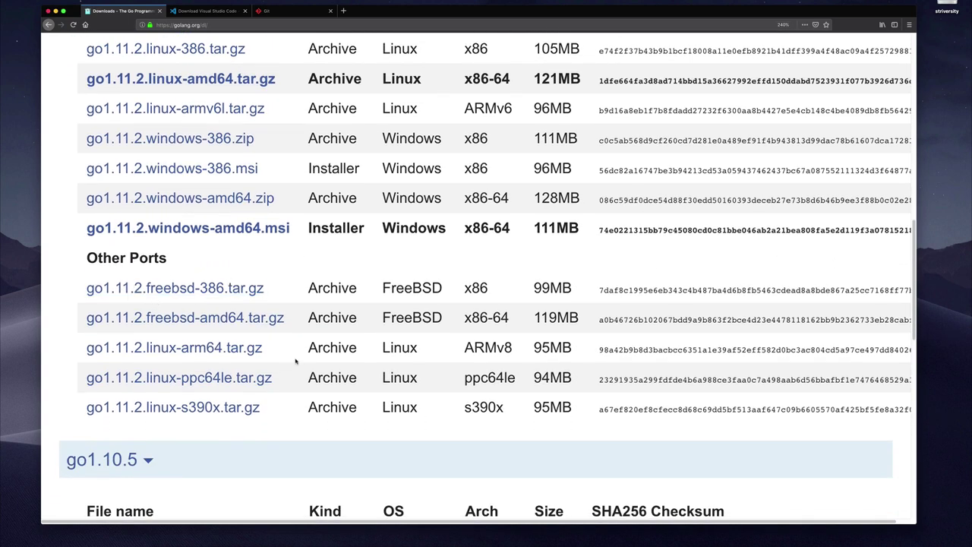
{"action": "scroll", "coordinate": [295, 358], "scroll_direction": "down", "scroll_amount": 13}
{"action": "scroll", "coordinate": [292, 359], "scroll_direction": "up", "scroll_amount": 20}
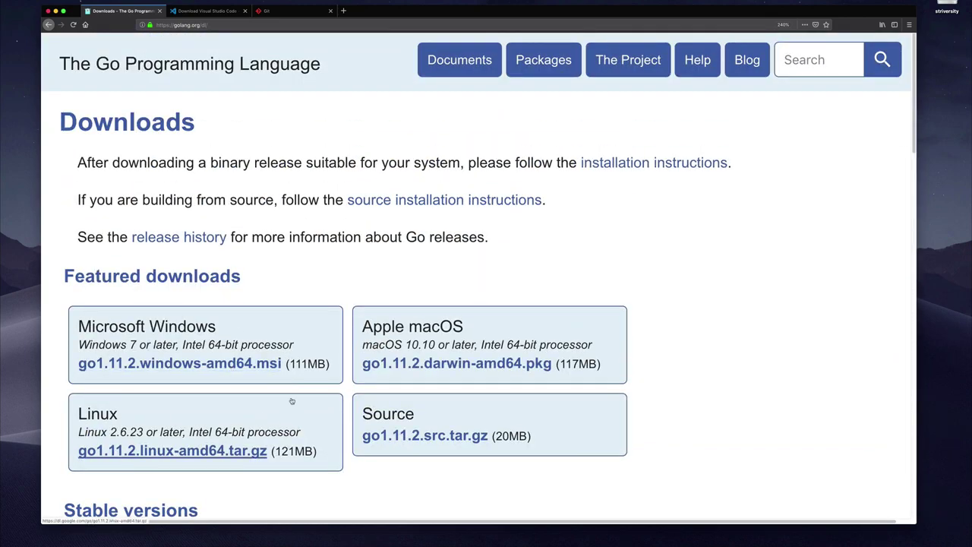
{"action": "left_click", "coordinate": [430, 365]}
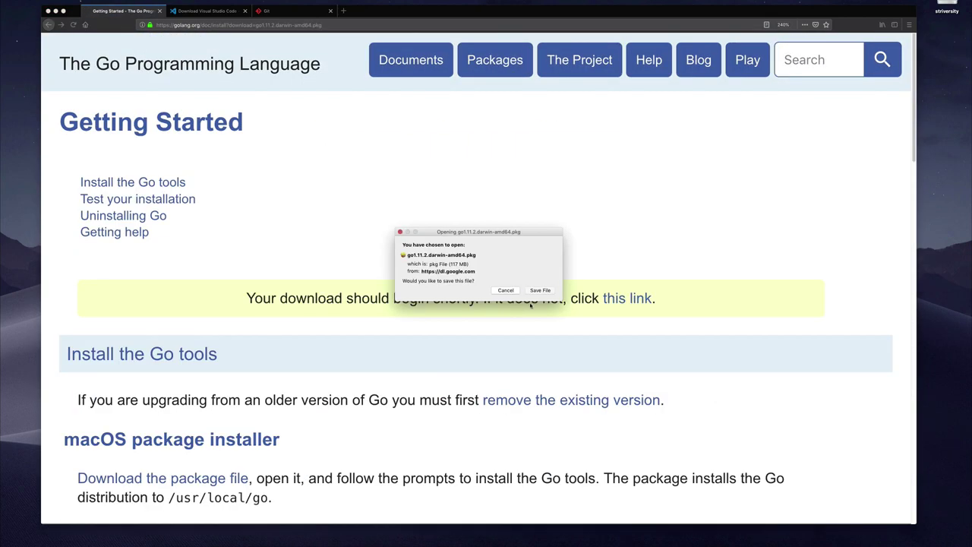
Step: Save and run the Go 1.11.2 package with the admin password, then trash the installer
{"action": "left_click", "coordinate": [540, 290]}
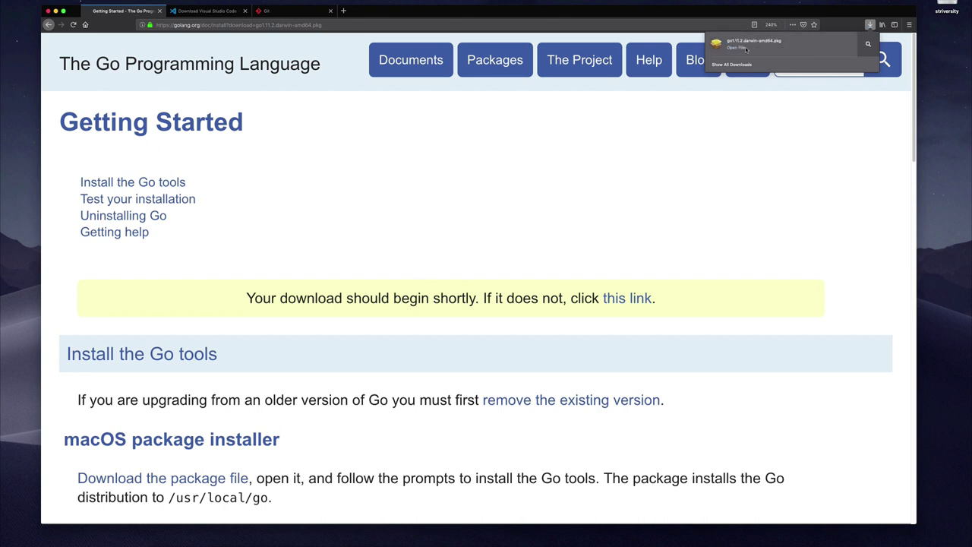
{"action": "left_click", "coordinate": [747, 45]}
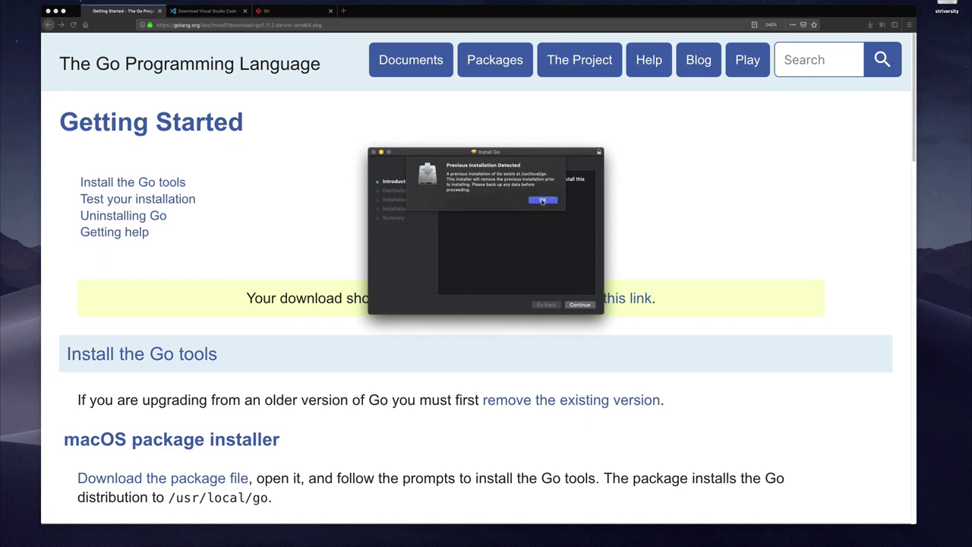
{"action": "left_click", "coordinate": [541, 202]}
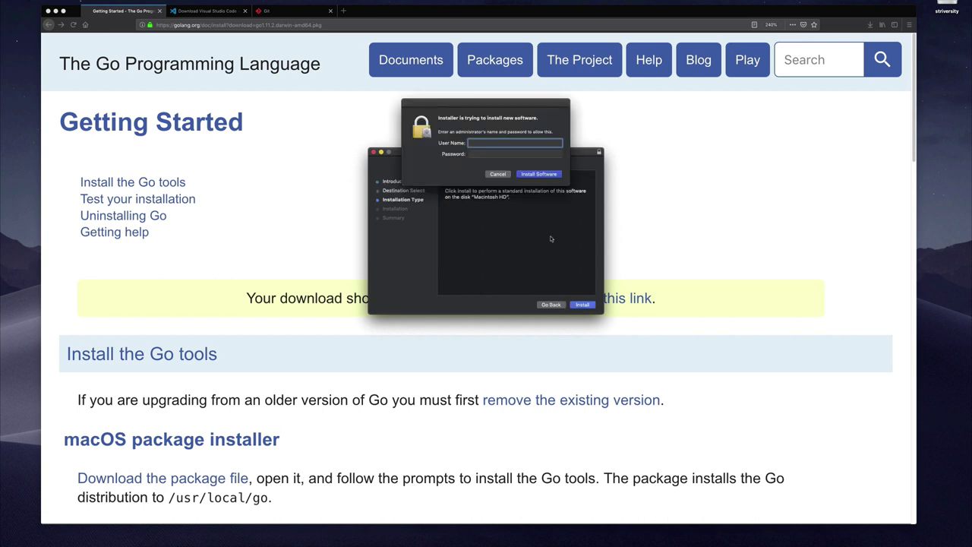
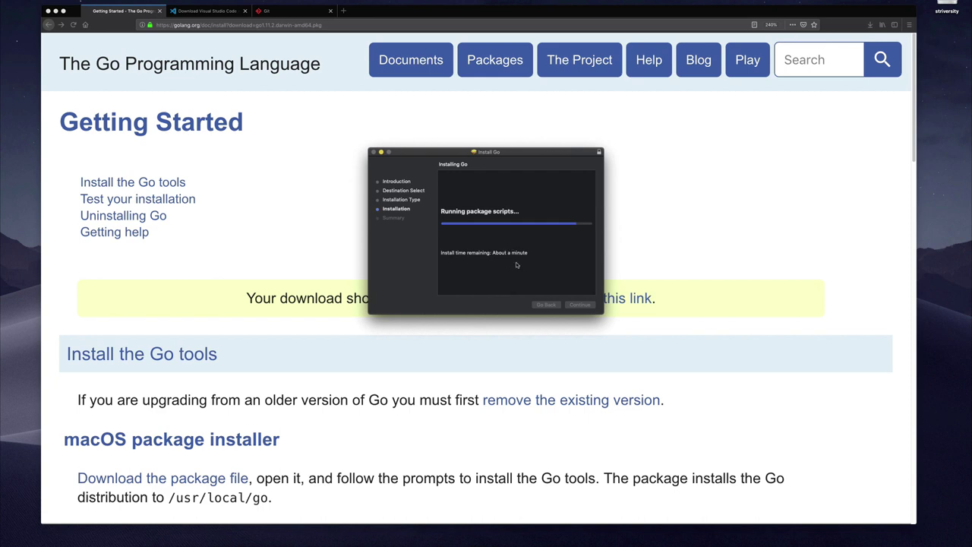
{"action": "left_click", "coordinate": [527, 199]}
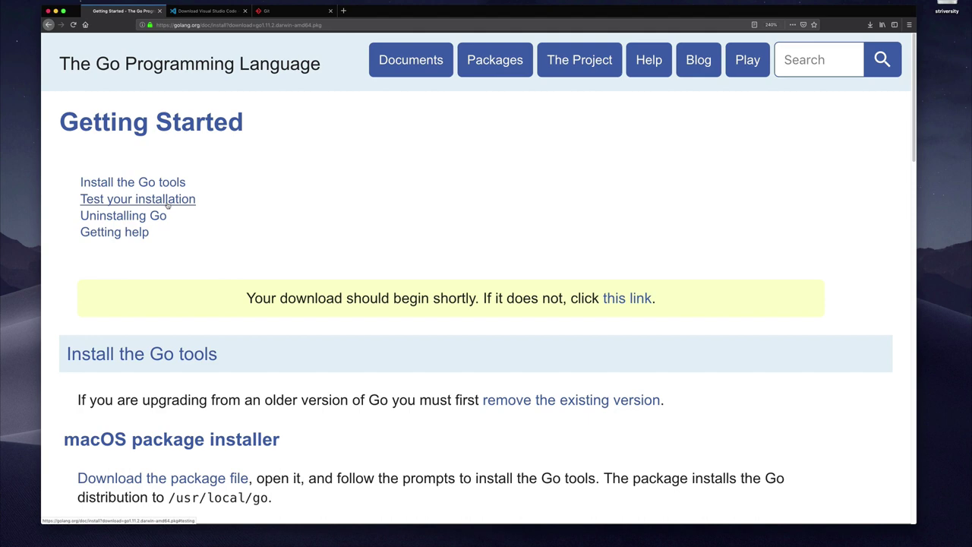
Step: Read the 'Test your installation' hello.go example, then bring up iTerm
{"action": "left_click", "coordinate": [167, 201]}
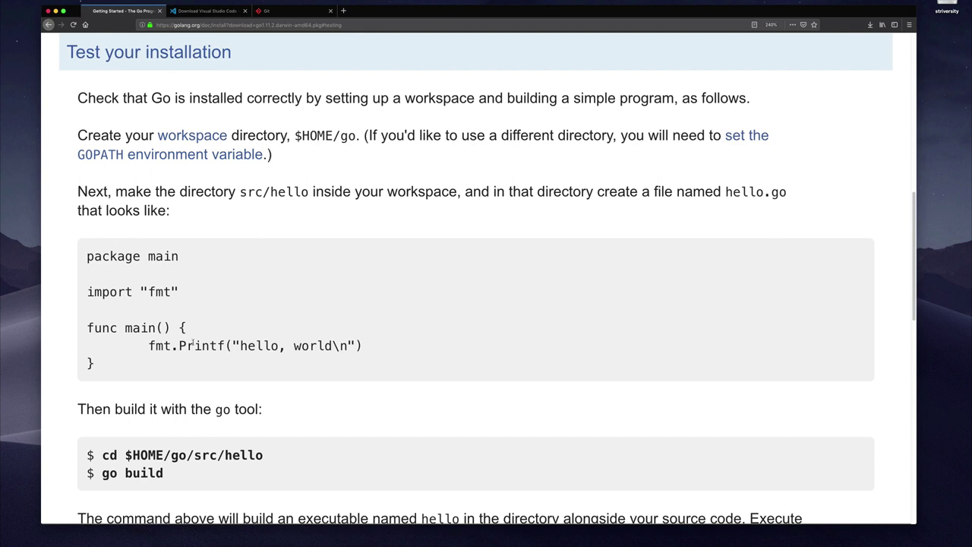
{"action": "scroll", "coordinate": [193, 341], "scroll_direction": "down", "scroll_amount": 2}
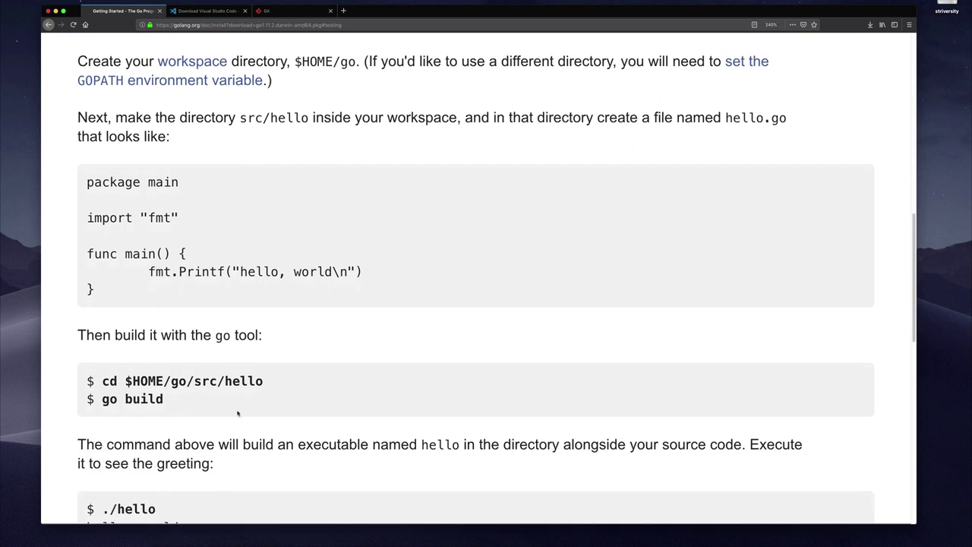
{"action": "scroll", "coordinate": [238, 413], "scroll_direction": "down", "scroll_amount": 2}
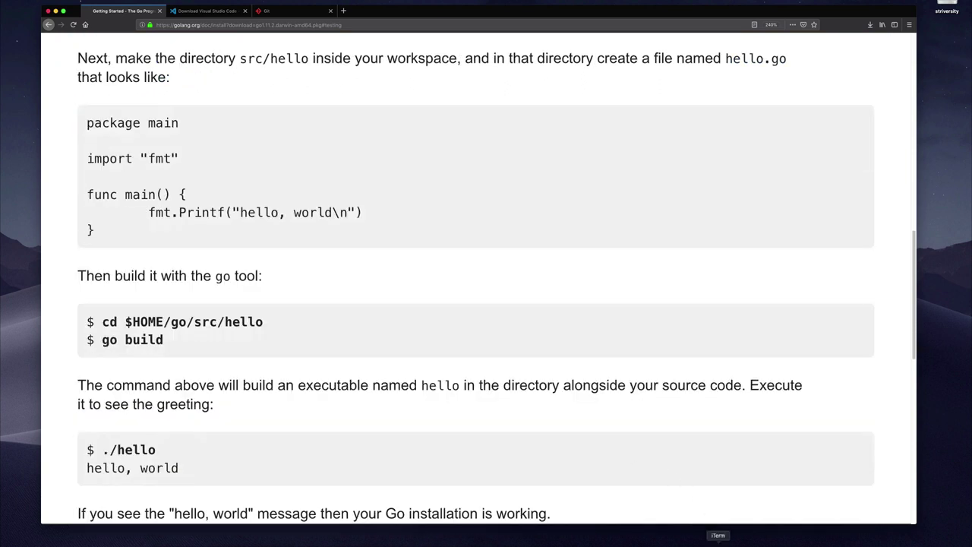
{"action": "left_click", "coordinate": [718, 543]}
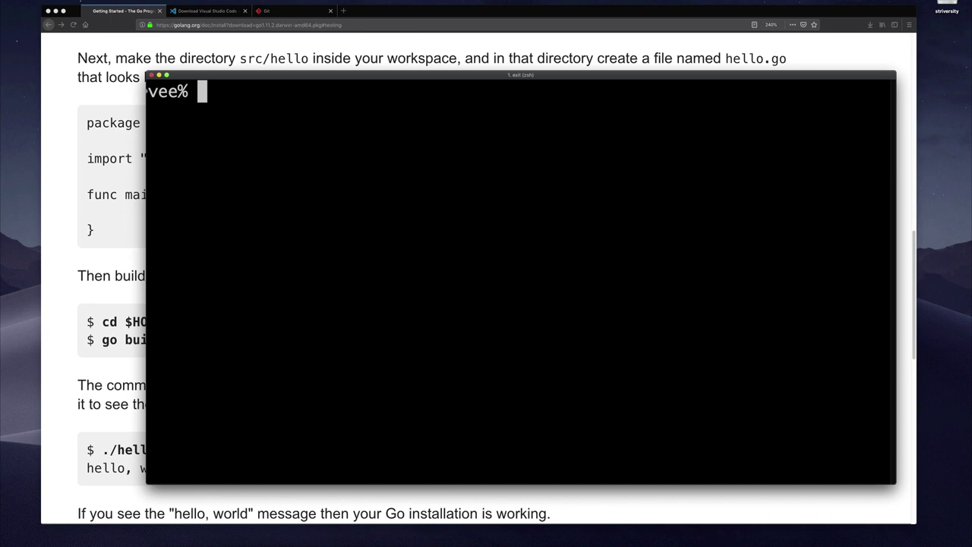
Step: Run 'go env' and then 'go' to show Go's environment and help topics
{"action": "type", "text": "go env"}
{"action": "key", "text": "Return"}
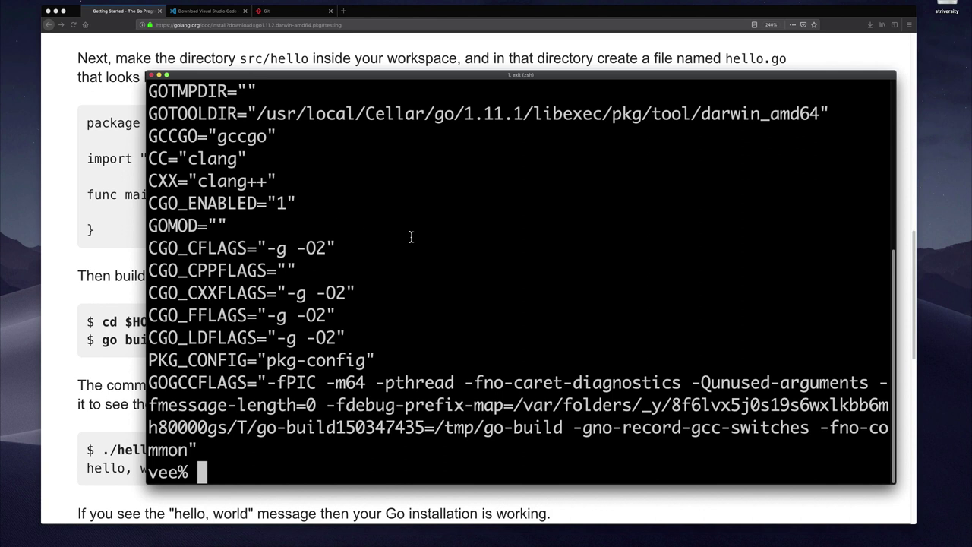
{"action": "type", "text": "go"}
{"action": "key", "text": "Return"}
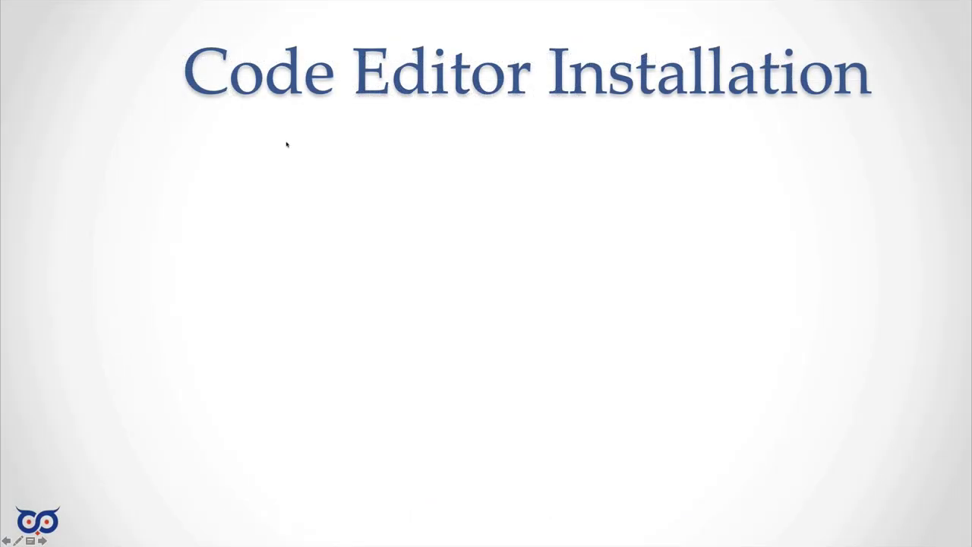
Step: Reveal the five Code Editor Installation bullets, ending with the code.visualstudio.com/download link
{"action": "key", "text": "Right"}
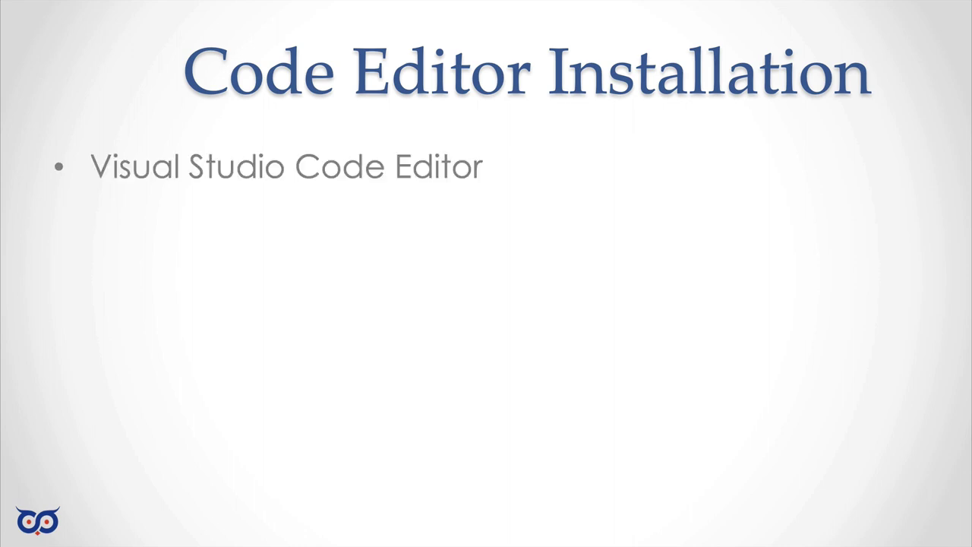
{"action": "key", "text": "Right"}
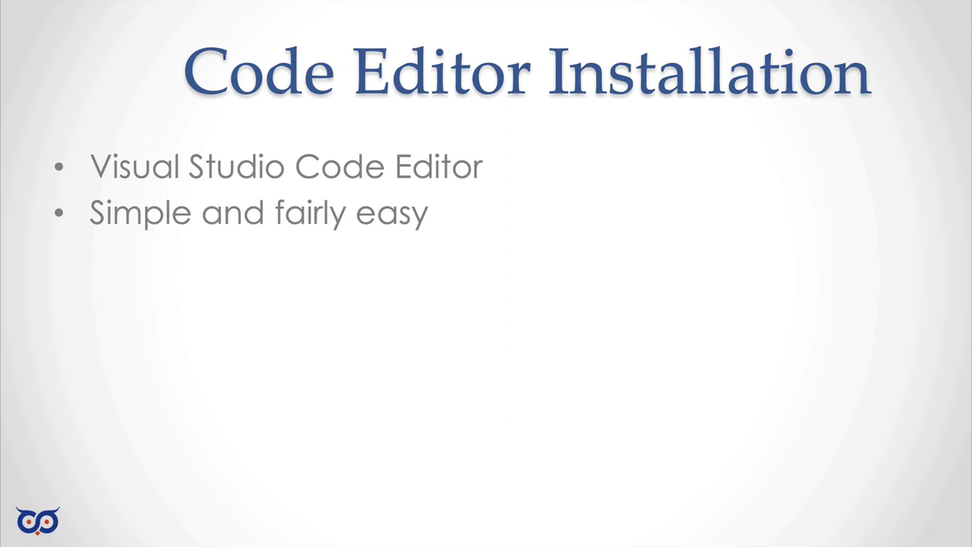
{"action": "key", "text": "Right"}
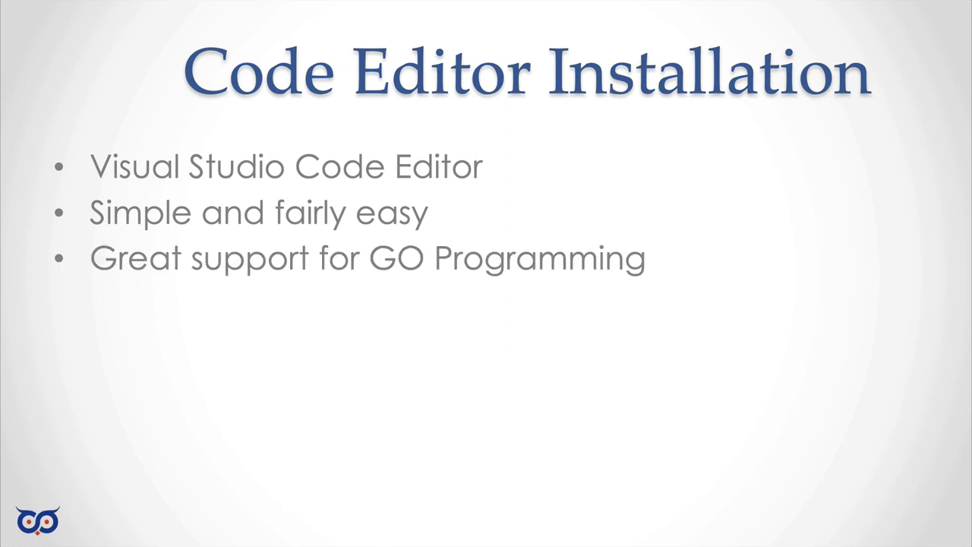
{"action": "key", "text": "Right"}
{"action": "key", "text": "Right"}
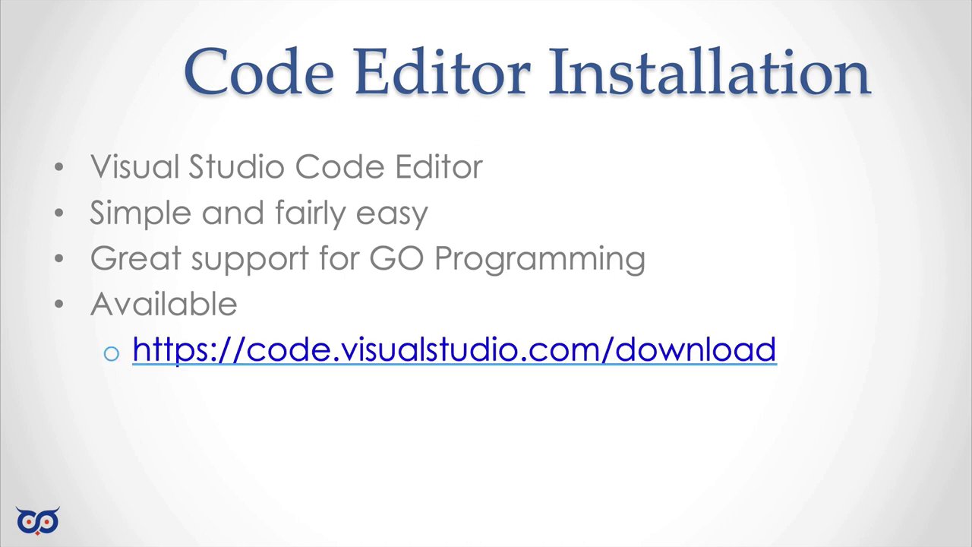
{"action": "key", "text": "Right"}
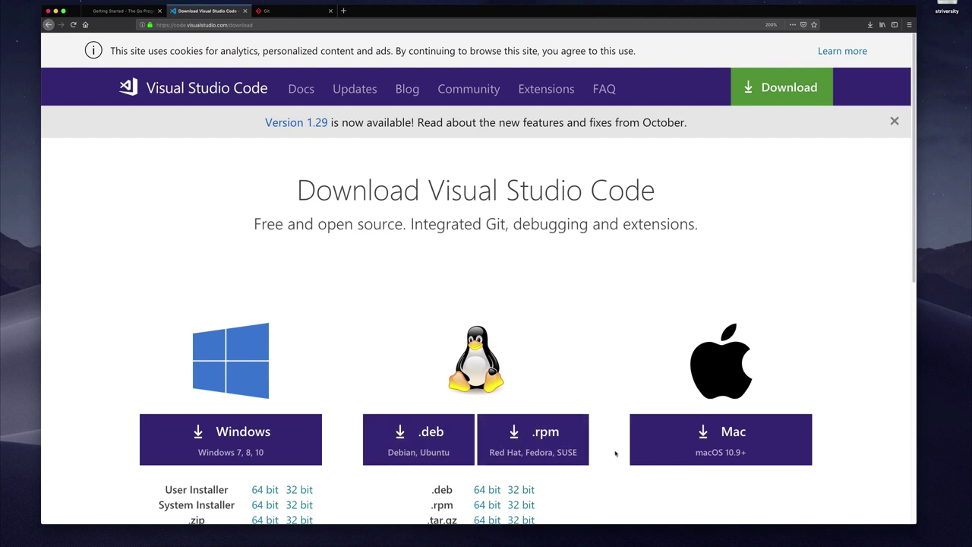
Step: Download the Visual Studio Code Mac zip and save it to disk
{"action": "scroll", "coordinate": [653, 380], "scroll_direction": "down", "scroll_amount": 2}
{"action": "left_click", "coordinate": [713, 354]}
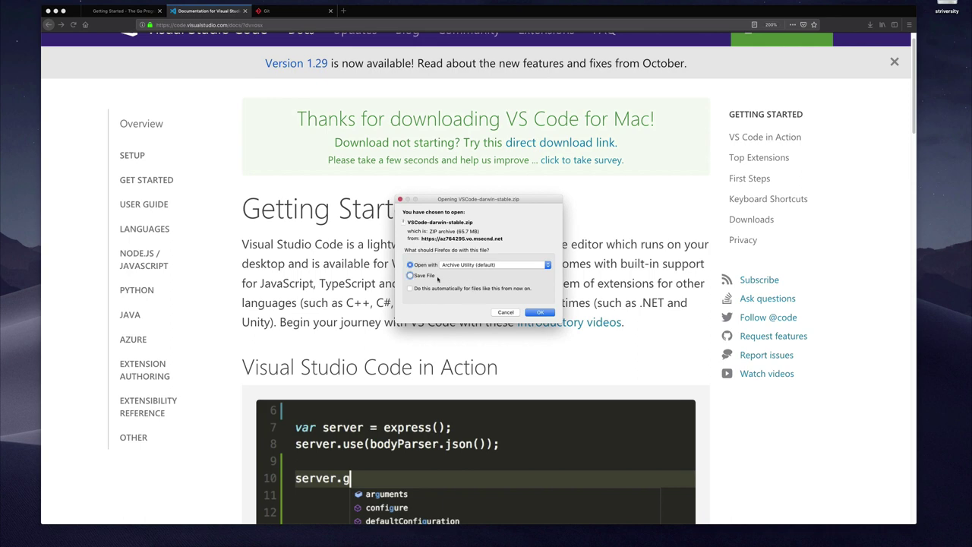
{"action": "left_click", "coordinate": [436, 278]}
{"action": "key", "text": "Return"}
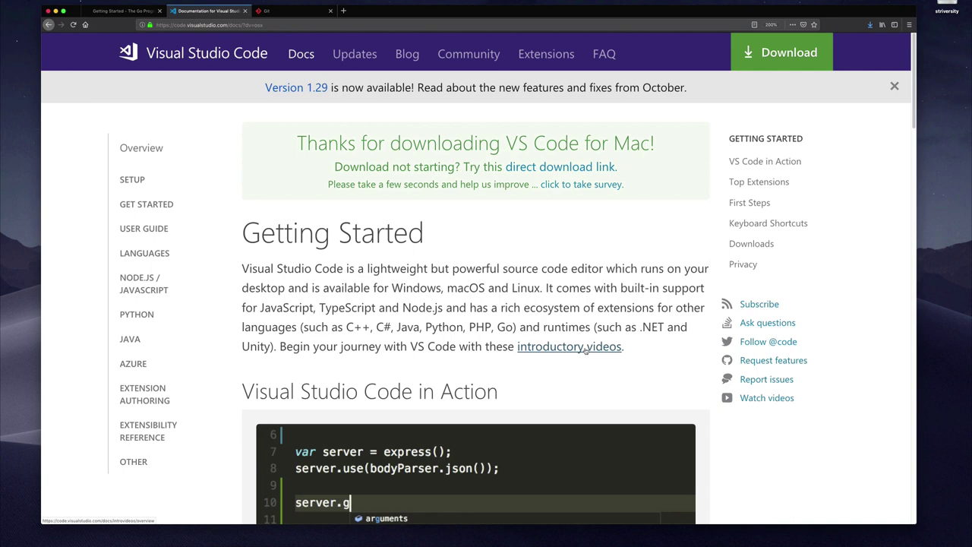
Step: Open the VS Code introductory videos page and scroll through the tutorial list
{"action": "left_click", "coordinate": [586, 349]}
{"action": "scroll", "coordinate": [362, 279], "scroll_direction": "down", "scroll_amount": 5}
{"action": "scroll", "coordinate": [361, 279], "scroll_direction": "down", "scroll_amount": 3}
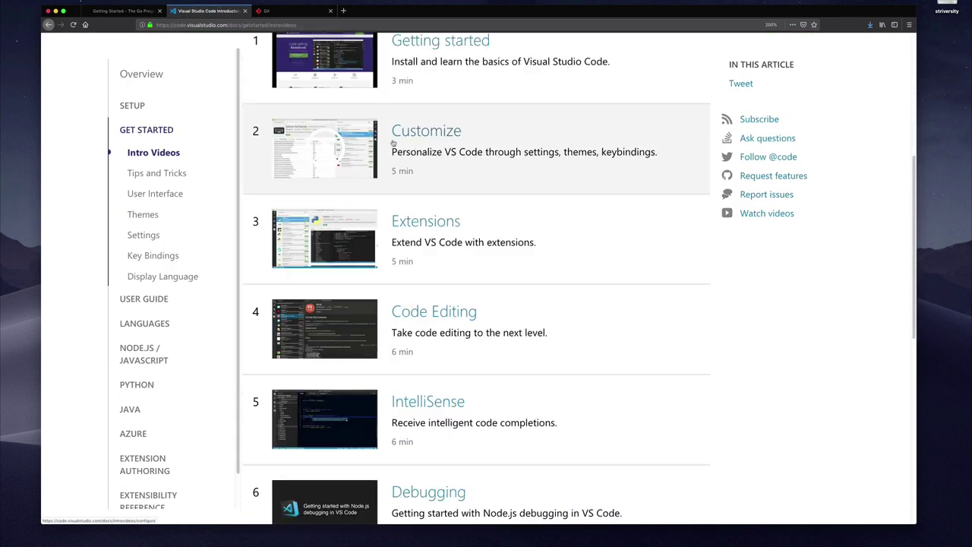
{"action": "scroll", "coordinate": [359, 335], "scroll_direction": "up", "scroll_amount": 1}
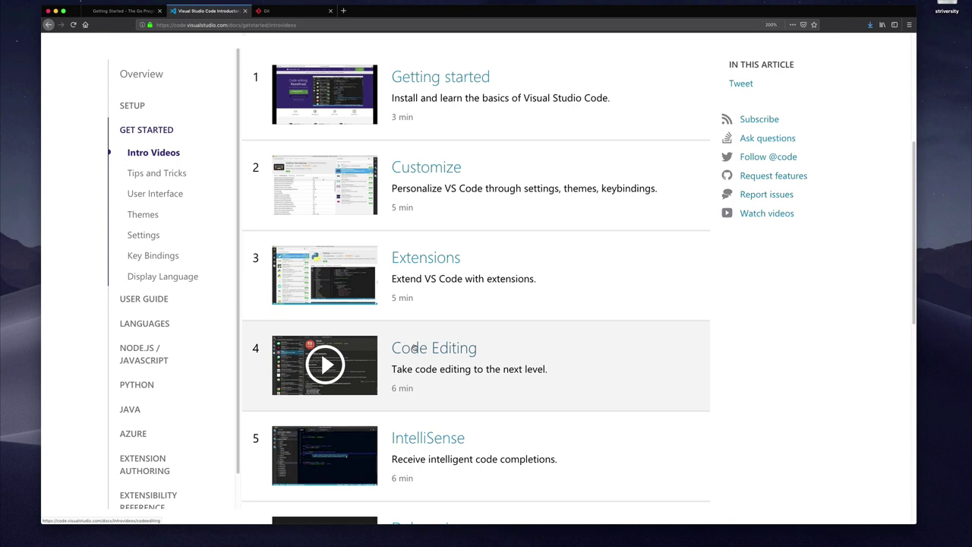
{"action": "scroll", "coordinate": [414, 348], "scroll_direction": "up", "scroll_amount": 1}
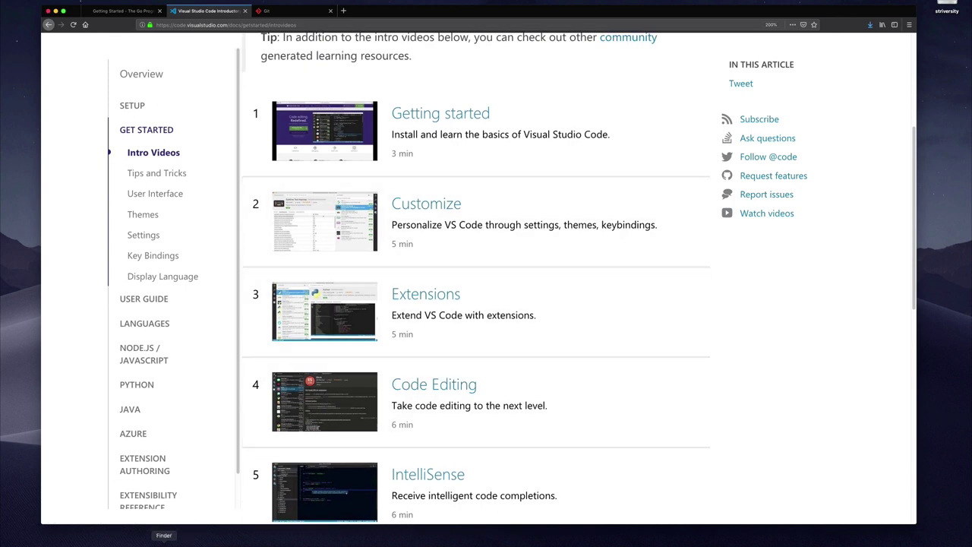
Step: In Finder's Downloads folder, unzip VSCode-darwin-stable.zip
{"action": "left_click", "coordinate": [181, 539]}
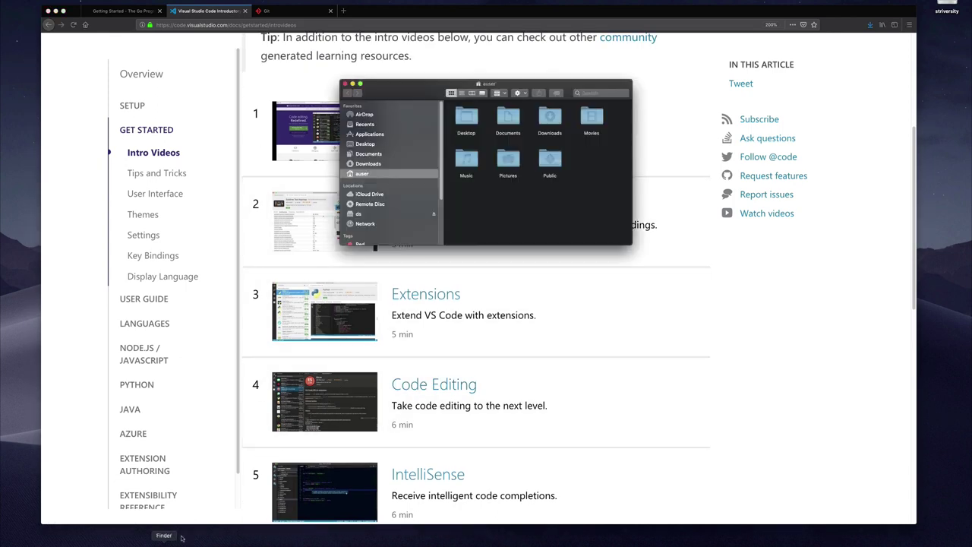
{"action": "left_click", "coordinate": [369, 164]}
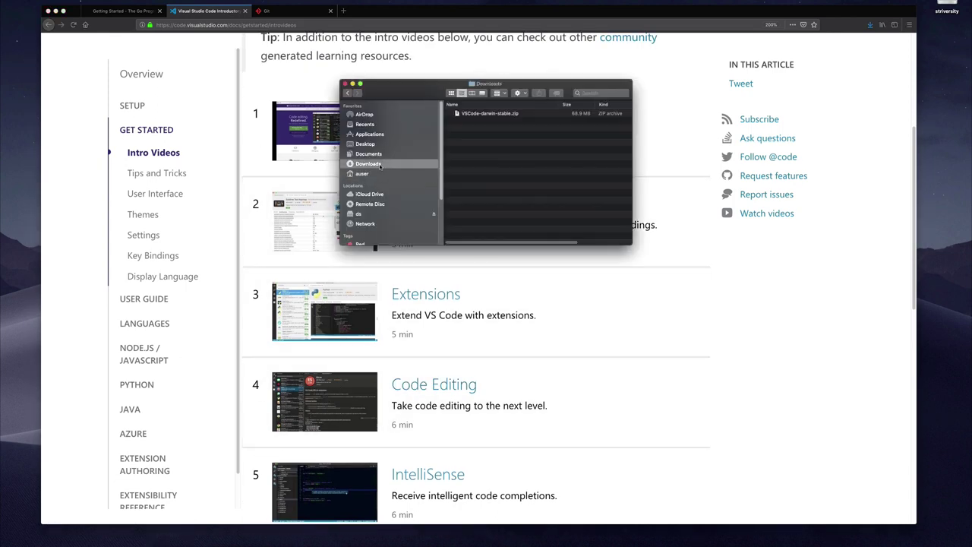
{"action": "right_click", "coordinate": [490, 116]}
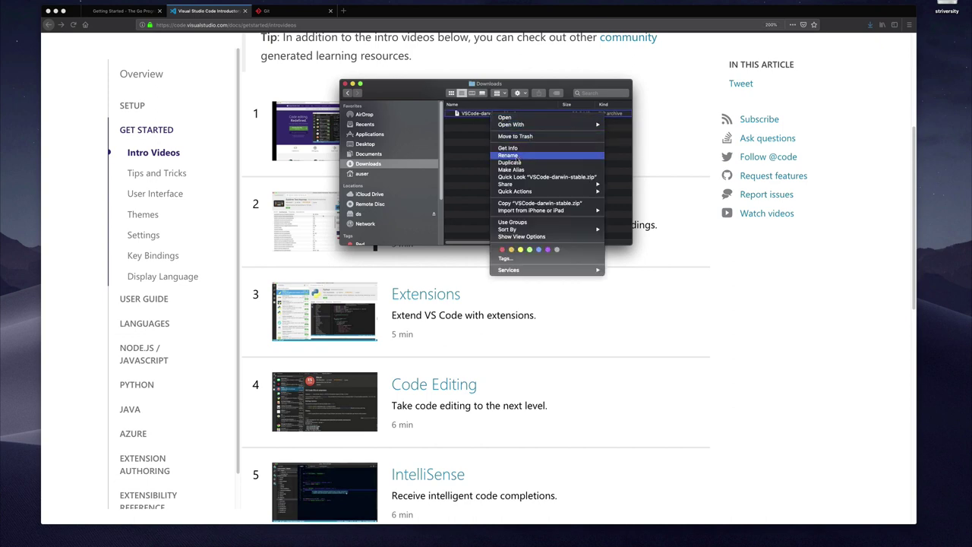
{"action": "left_click", "coordinate": [475, 177]}
{"action": "left_click", "coordinate": [478, 116]}
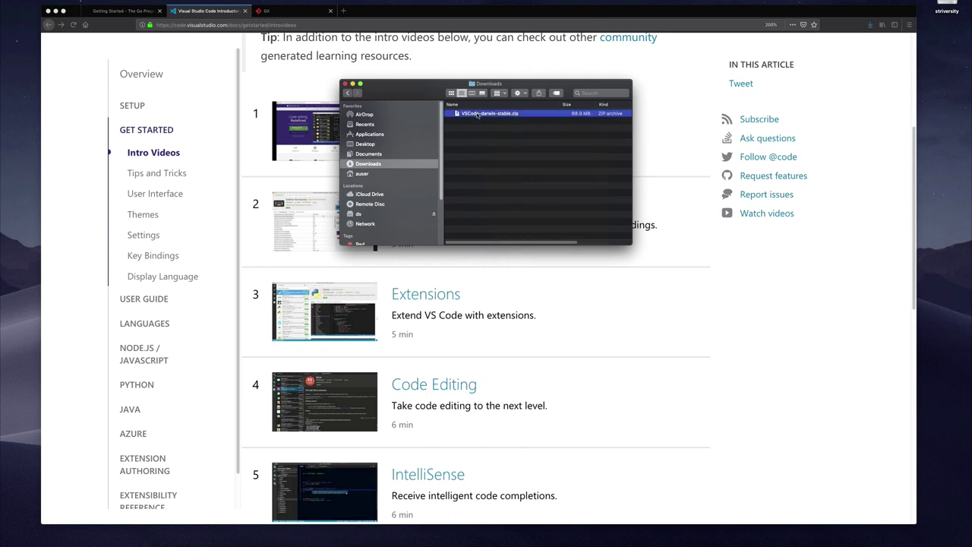
{"action": "double_click", "coordinate": [477, 114]}
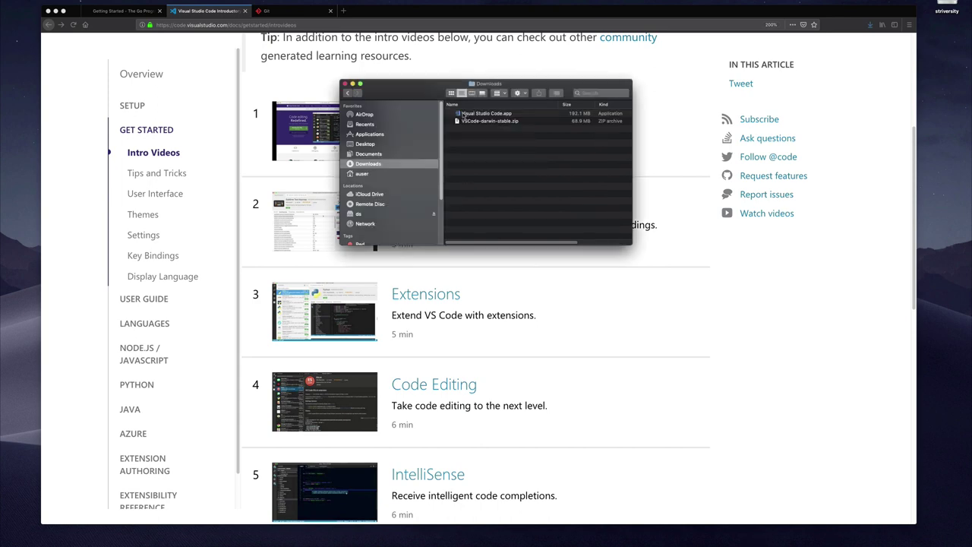
Step: Move Visual Studio Code.app into Applications with admin authentication, then return to Downloads
{"action": "left_click_drag", "start_coordinate": [464, 115], "coordinate": [398, 135]}
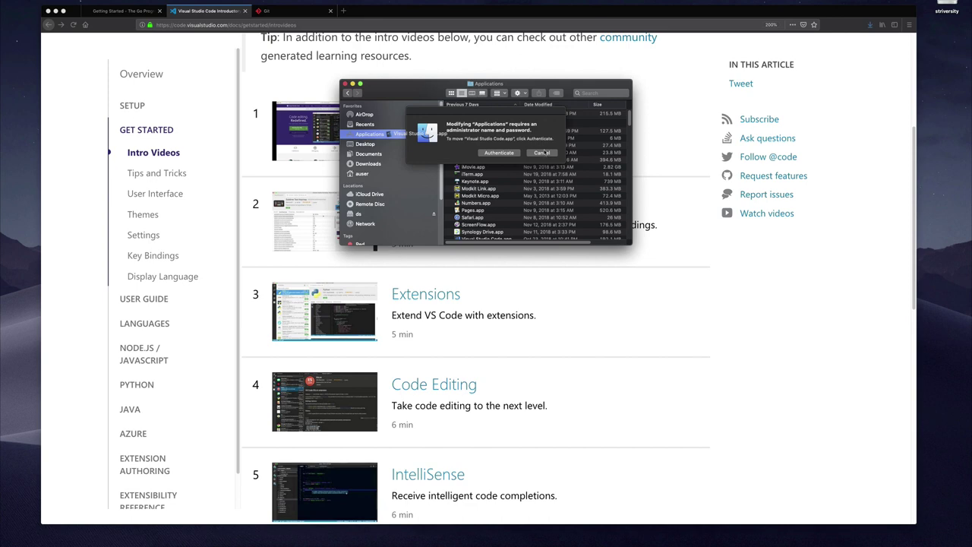
{"action": "left_click", "coordinate": [502, 154]}
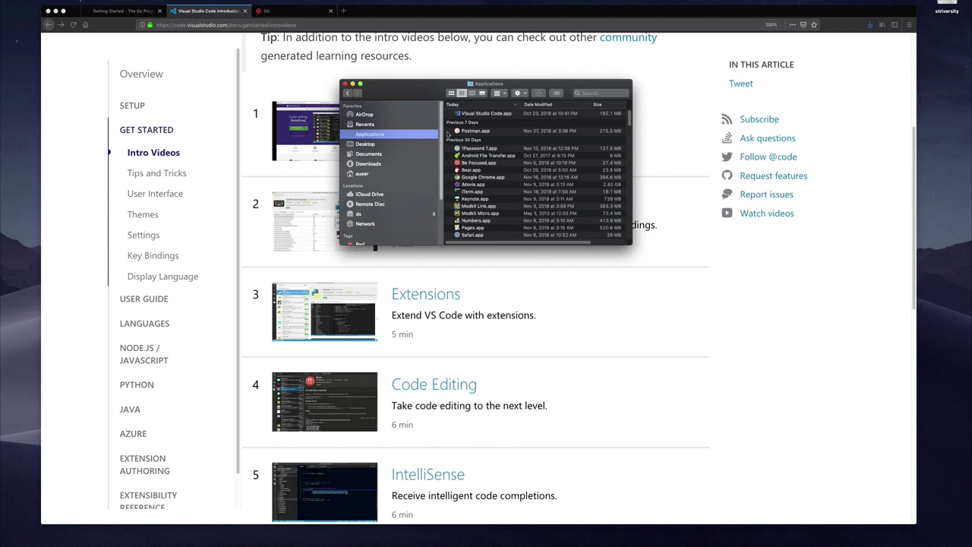
{"action": "left_click", "coordinate": [389, 165]}
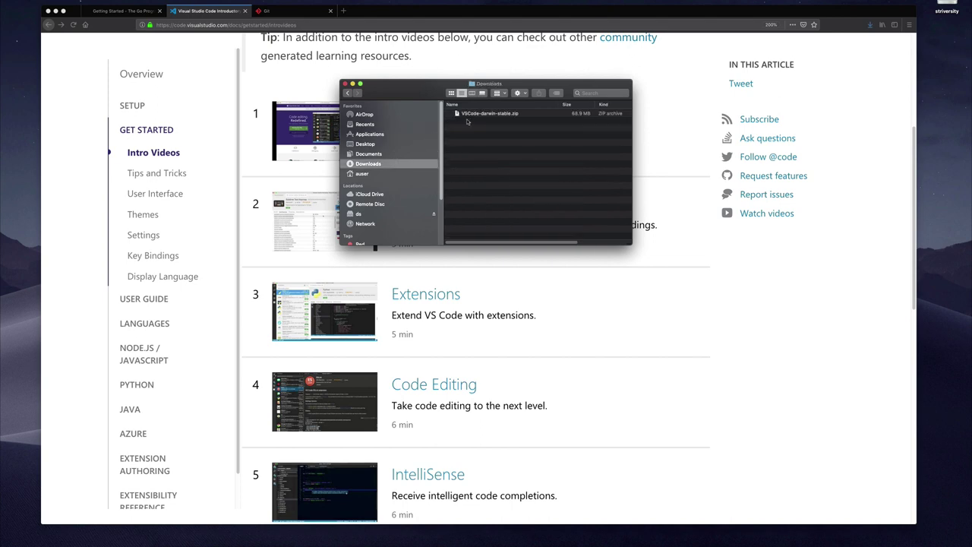
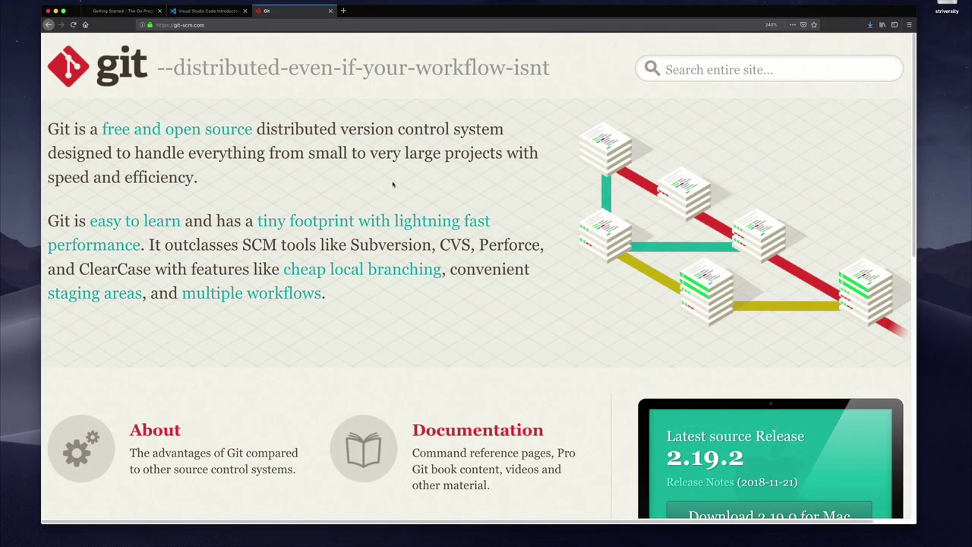
Step: Start the Git 2.19.0 for Mac download from the git-scm.com home page
{"action": "scroll", "coordinate": [554, 342], "scroll_direction": "down", "scroll_amount": 5}
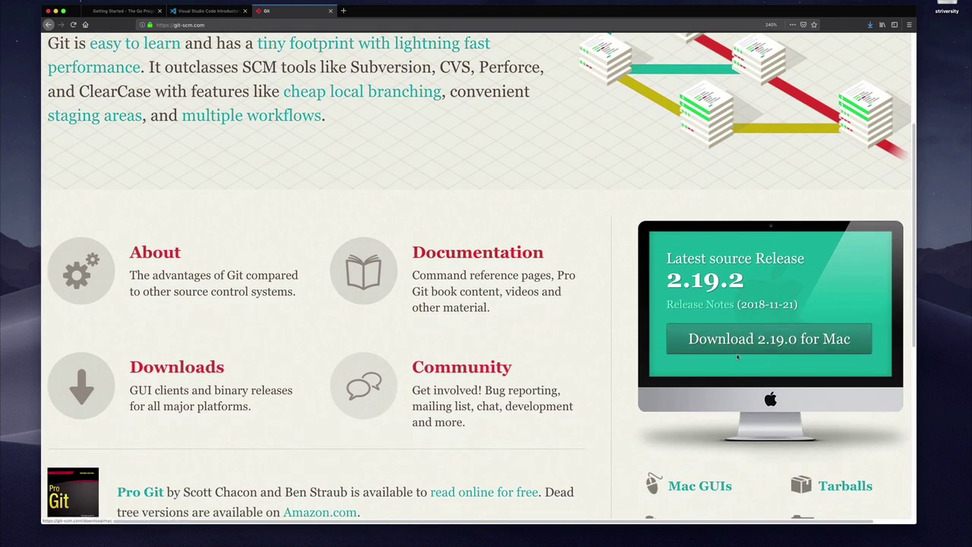
{"action": "scroll", "coordinate": [592, 406], "scroll_direction": "down", "scroll_amount": 4}
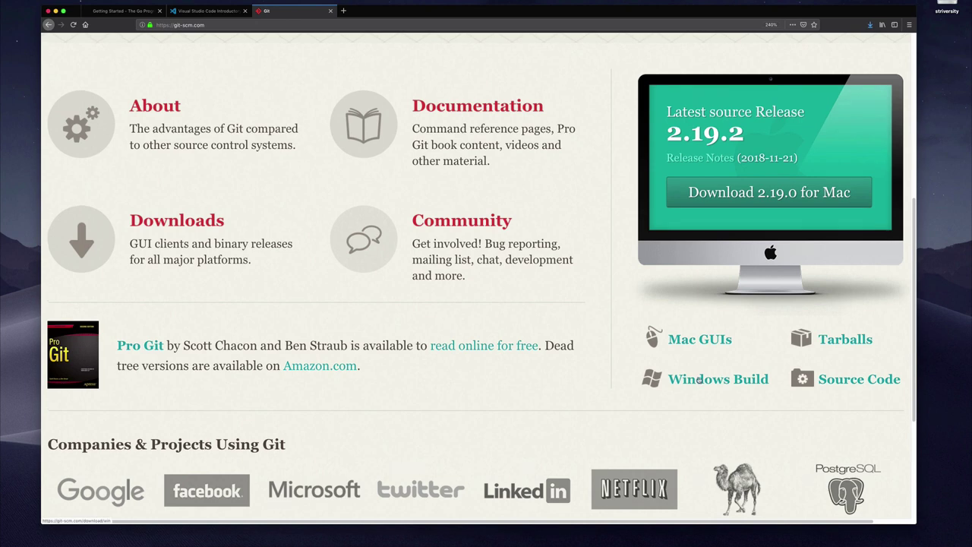
{"action": "scroll", "coordinate": [703, 327], "scroll_direction": "up", "scroll_amount": 2}
{"action": "left_click", "coordinate": [752, 287]}
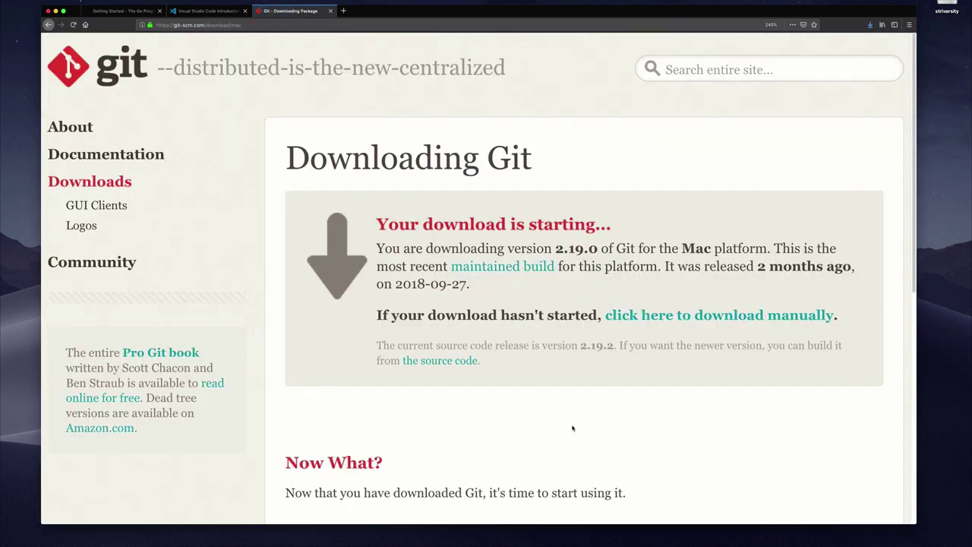
{"action": "scroll", "coordinate": [572, 428], "scroll_direction": "down", "scroll_amount": 1}
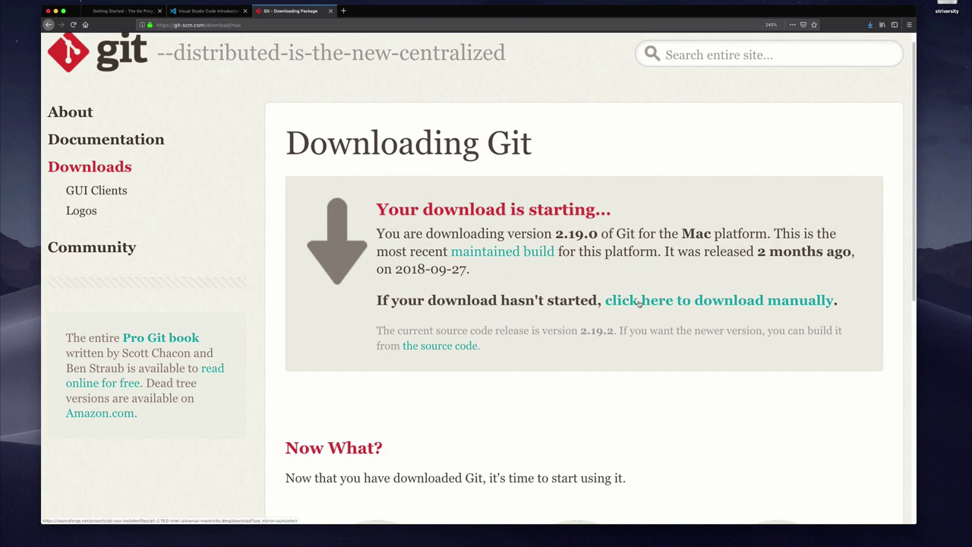
Step: Save git-2.19.0-intel-universal-mavericks.dmg (32.0 MB) to disk using the manual download link
{"action": "left_click", "coordinate": [639, 301]}
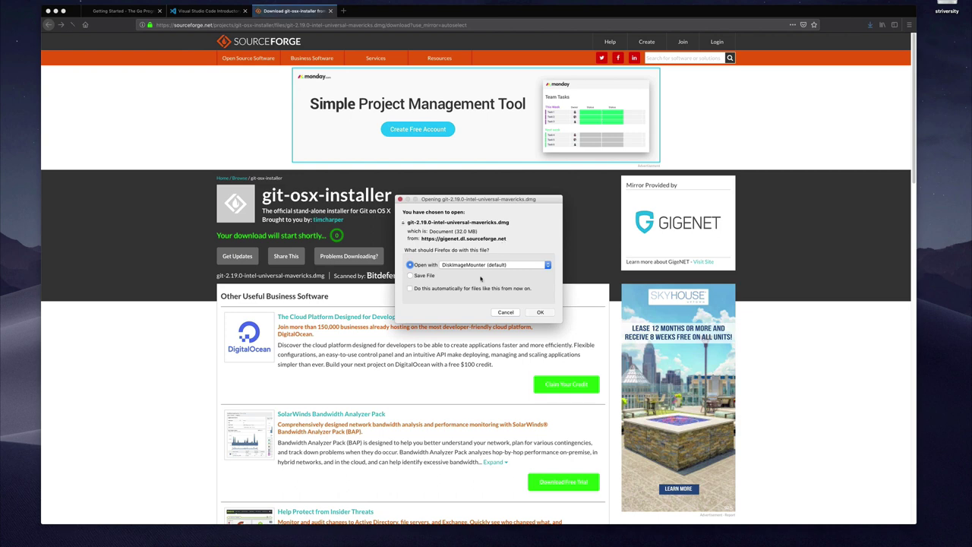
{"action": "left_click", "coordinate": [410, 275]}
{"action": "left_click", "coordinate": [540, 312]}
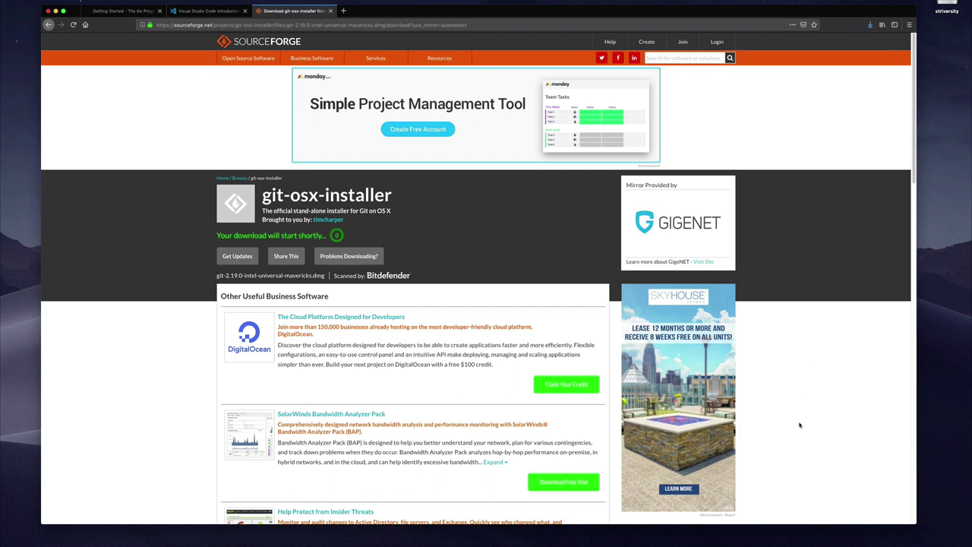
Step: Mount the git-2.19.0 disk image from Downloads and try launching its .pkg twice despite the warning
{"action": "left_click", "coordinate": [163, 543]}
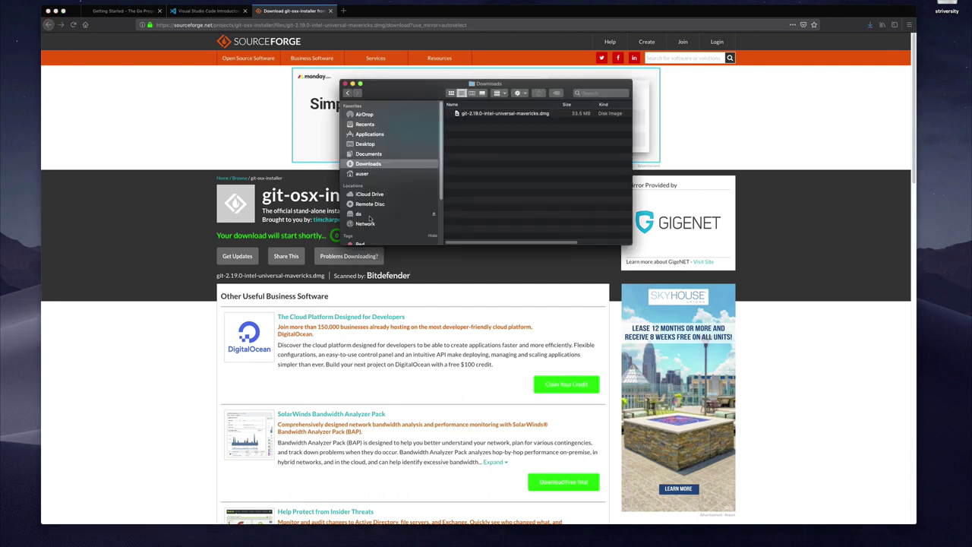
{"action": "left_click", "coordinate": [490, 115]}
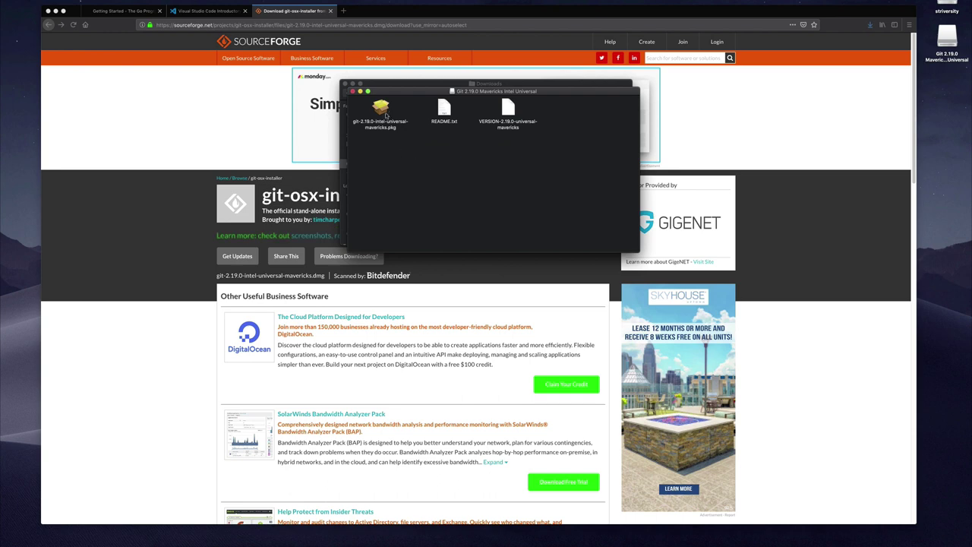
{"action": "left_click", "coordinate": [385, 110]}
{"action": "double_click", "coordinate": [386, 109]}
{"action": "left_click", "coordinate": [545, 181]}
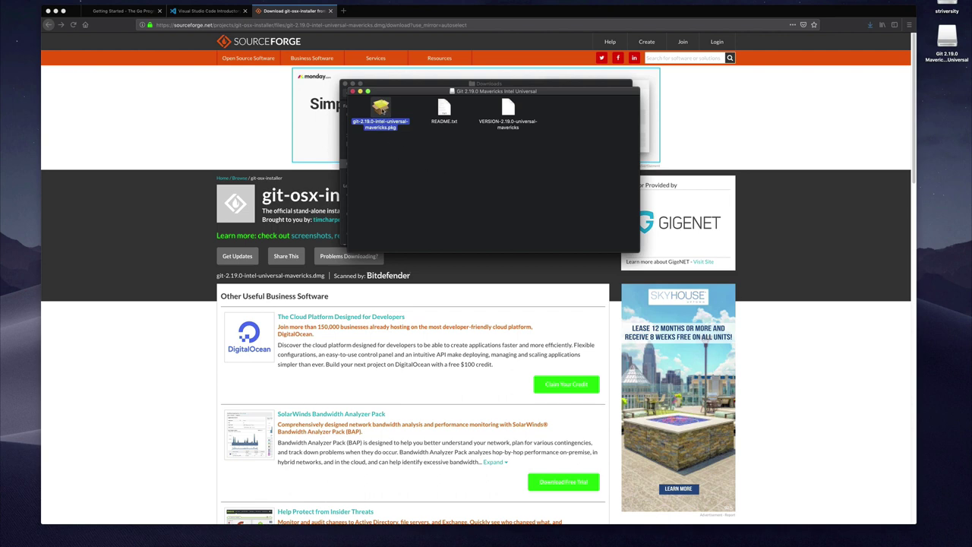
{"action": "double_click", "coordinate": [381, 108]}
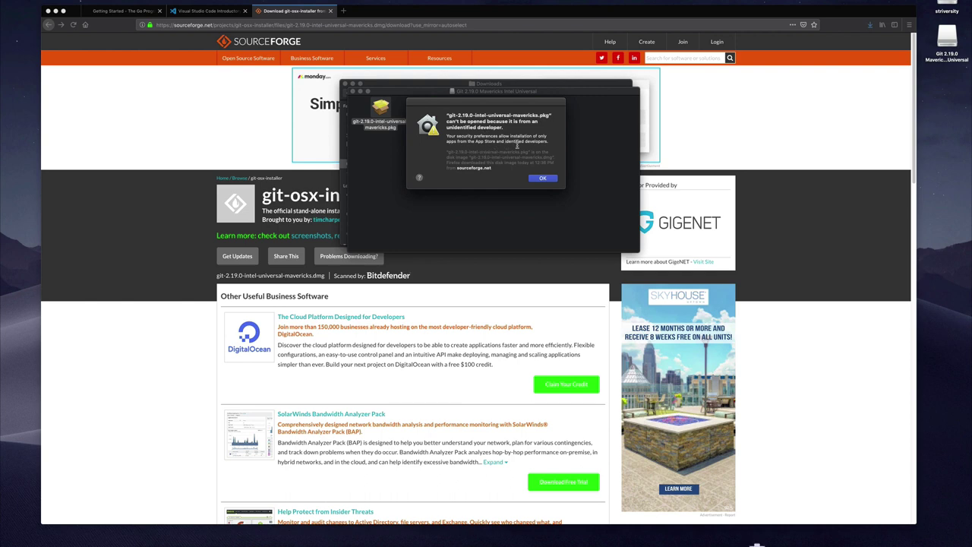
Step: Dismiss the warning, then open the Git .pkg from its shortcut menu and confirm opening it
{"action": "left_click", "coordinate": [538, 180]}
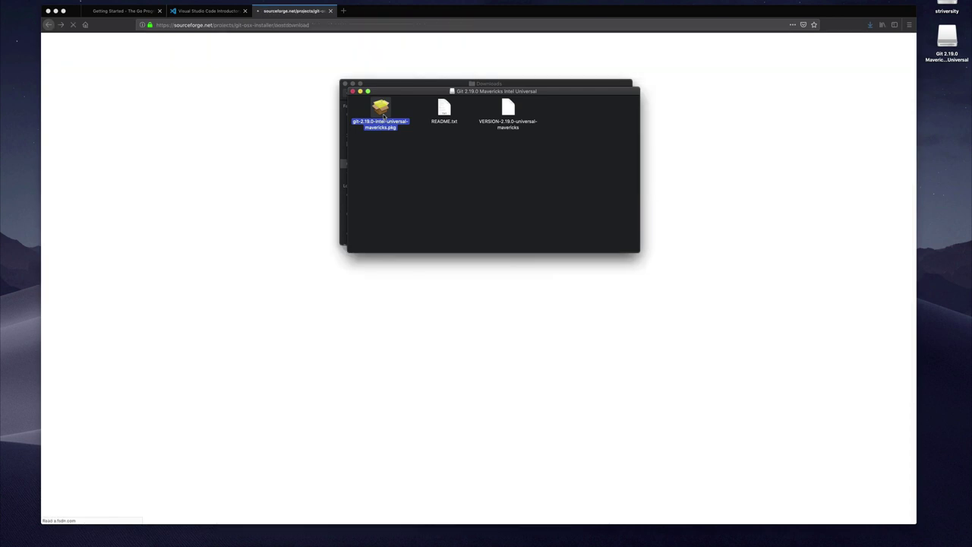
{"action": "right_click", "coordinate": [383, 111]}
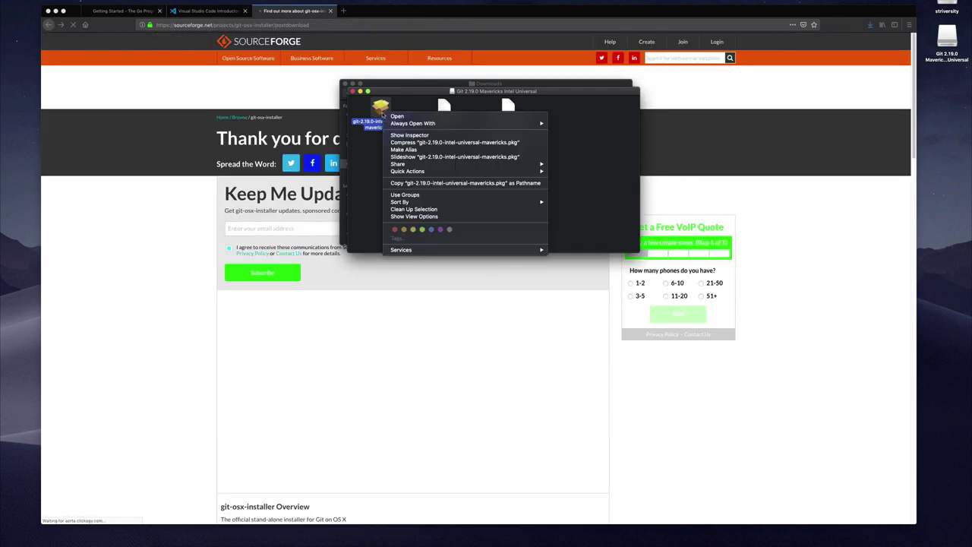
{"action": "mouse_move", "coordinate": [444, 125]}
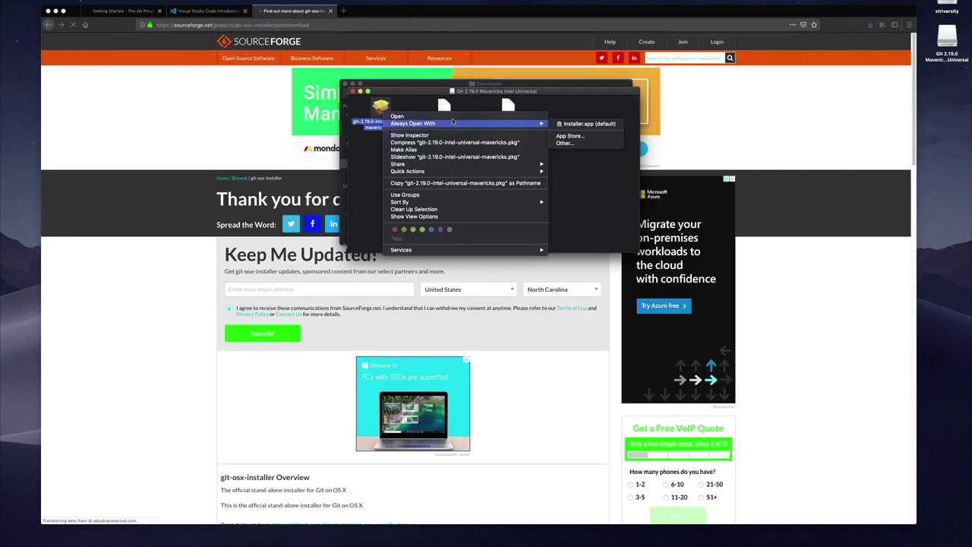
{"action": "left_click", "coordinate": [401, 115]}
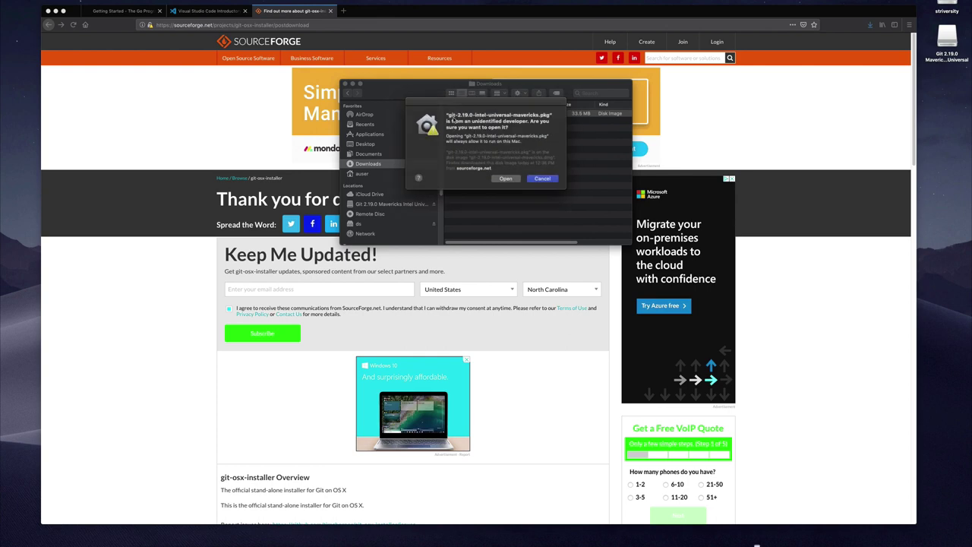
{"action": "left_click", "coordinate": [506, 179]}
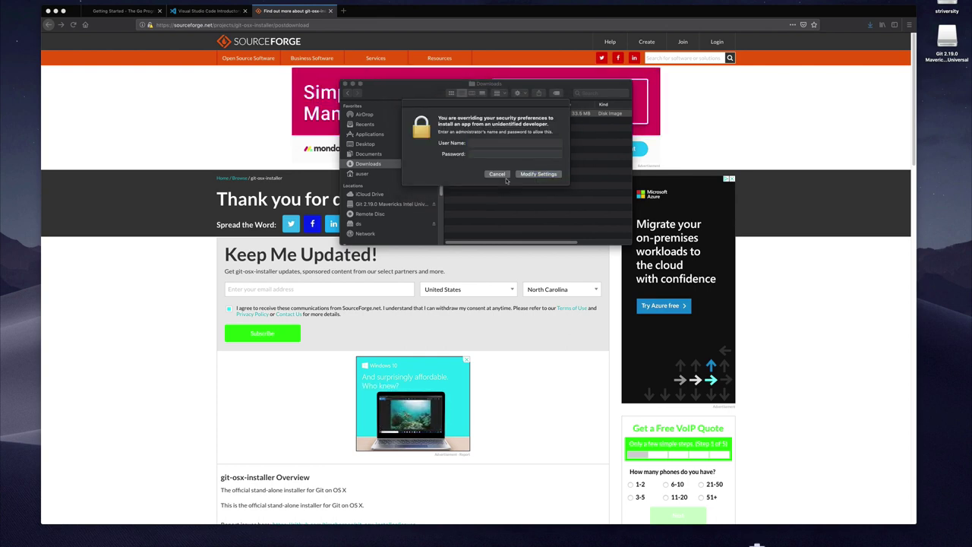
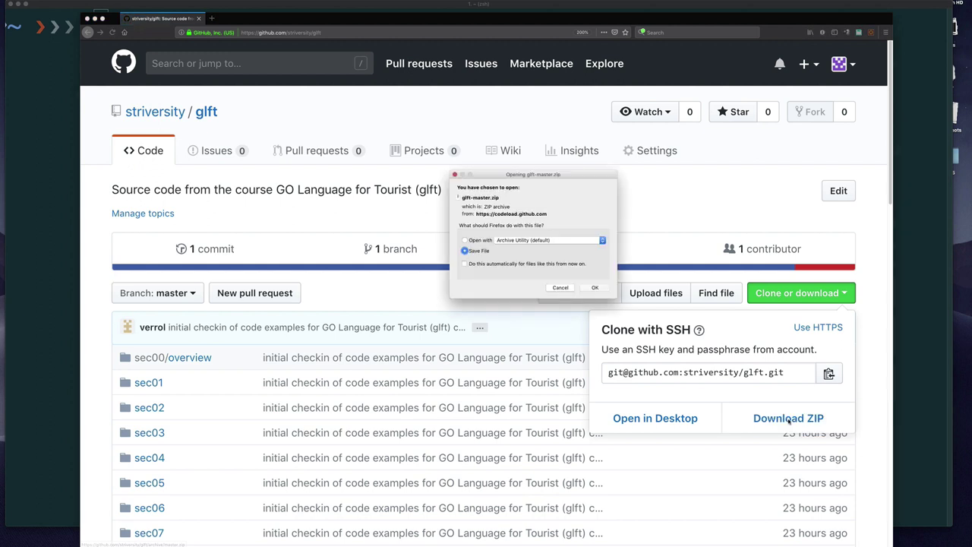
Step: Save glft-master.zip to disk, dismiss the clone options, and bring iTerm2 forward
{"action": "left_click", "coordinate": [595, 288]}
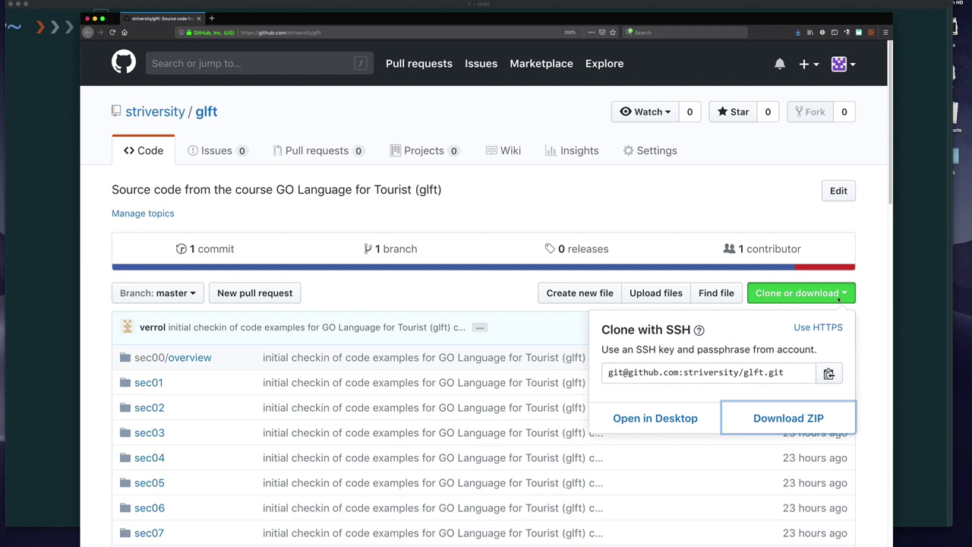
{"action": "left_click", "coordinate": [863, 254]}
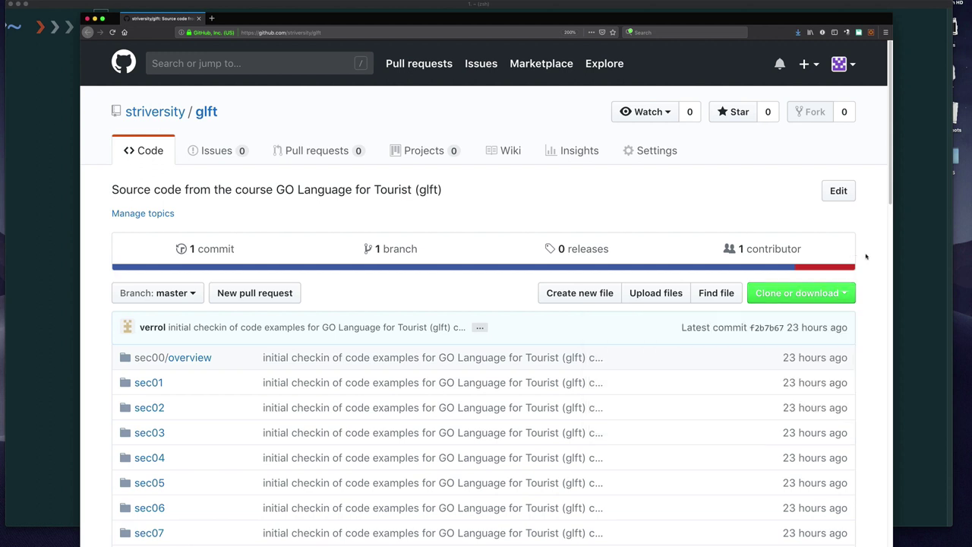
{"action": "left_click", "coordinate": [61, 214]}
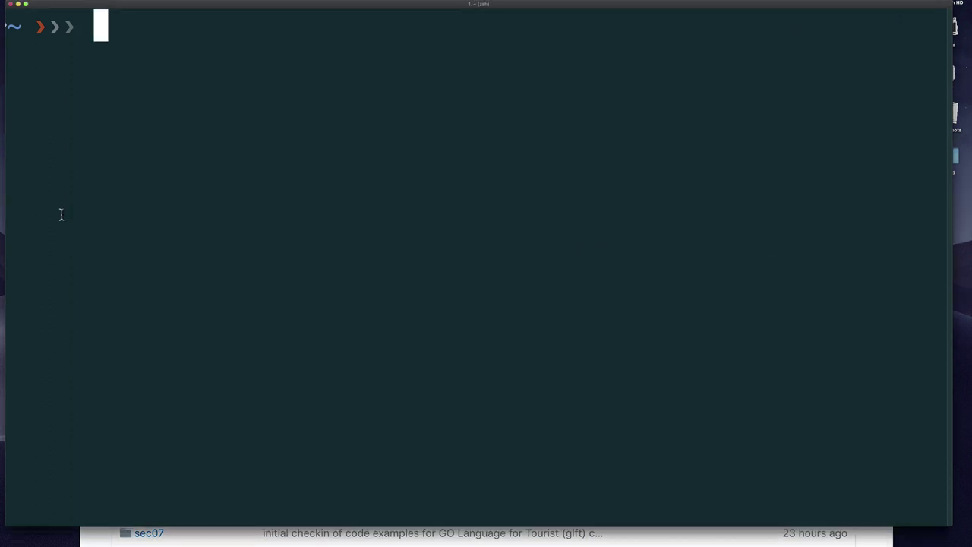
{"action": "type", "text": "git clone"}
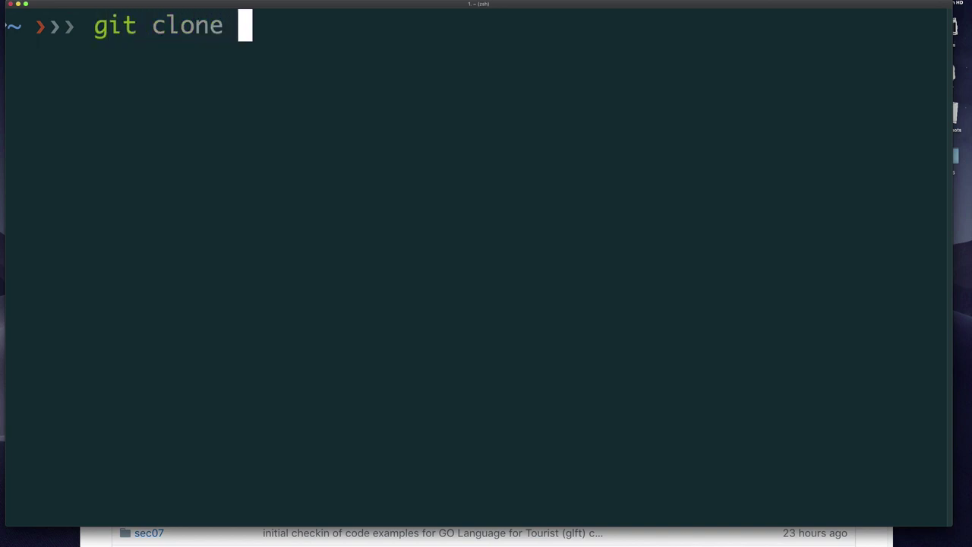
{"action": "key", "text": "super+v"}
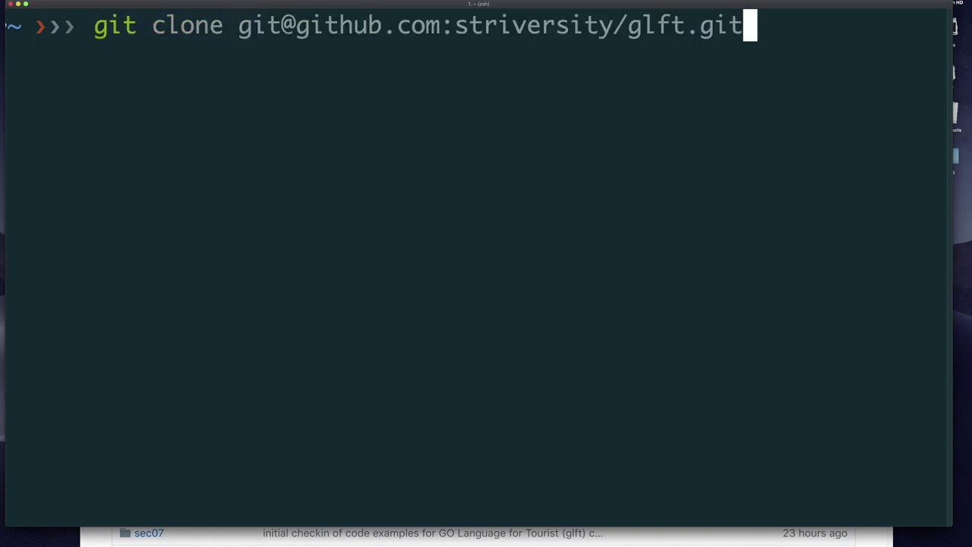
{"action": "key", "text": "Return"}
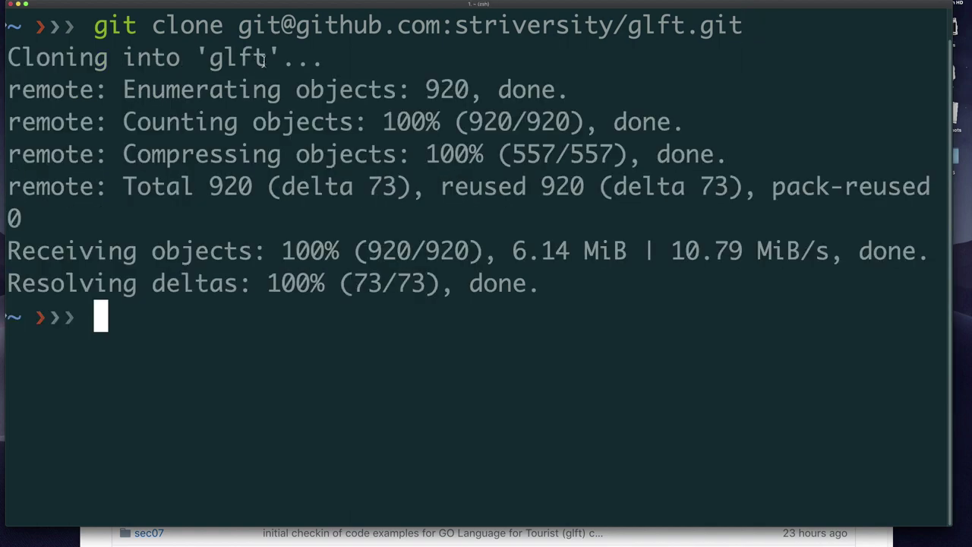
{"action": "type", "text": "ls "}
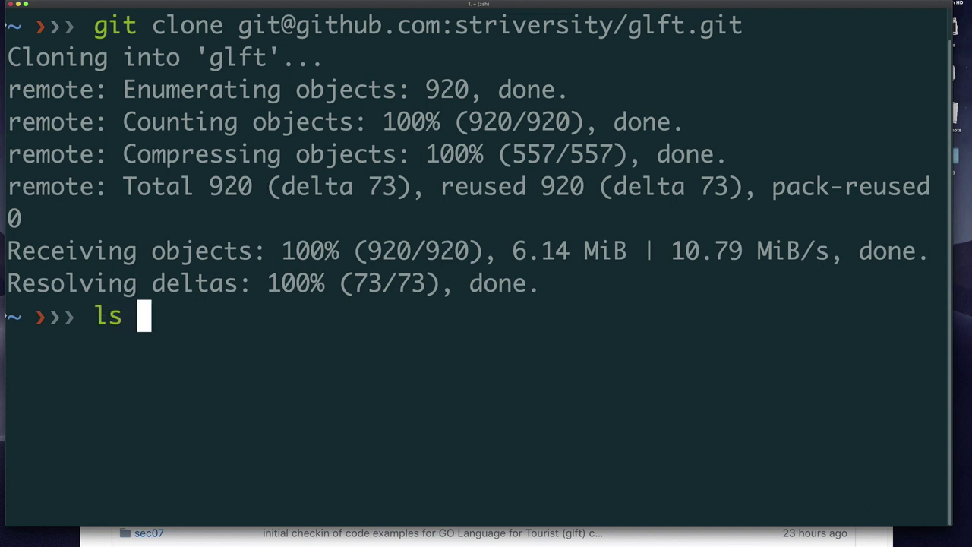
{"action": "type", "text": "glft"}
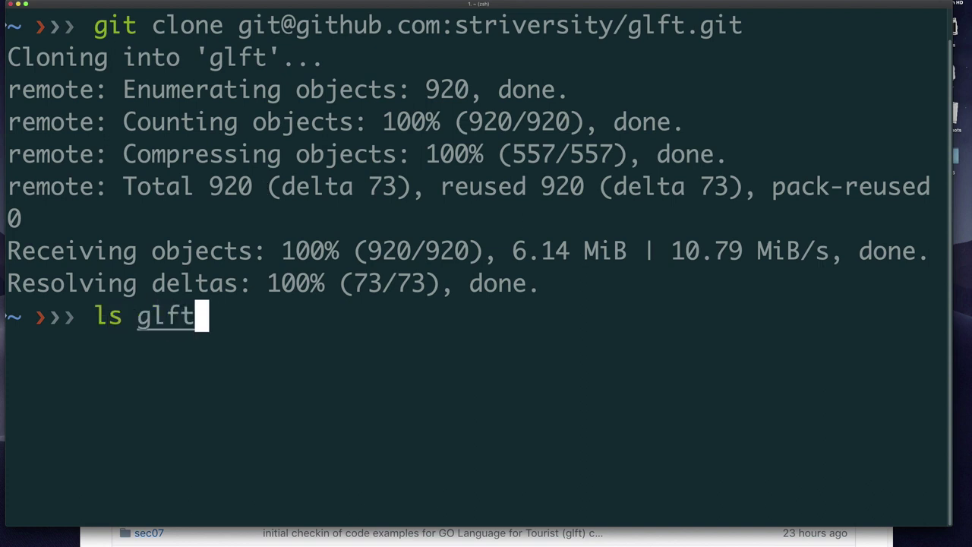
{"action": "key", "text": "Return"}
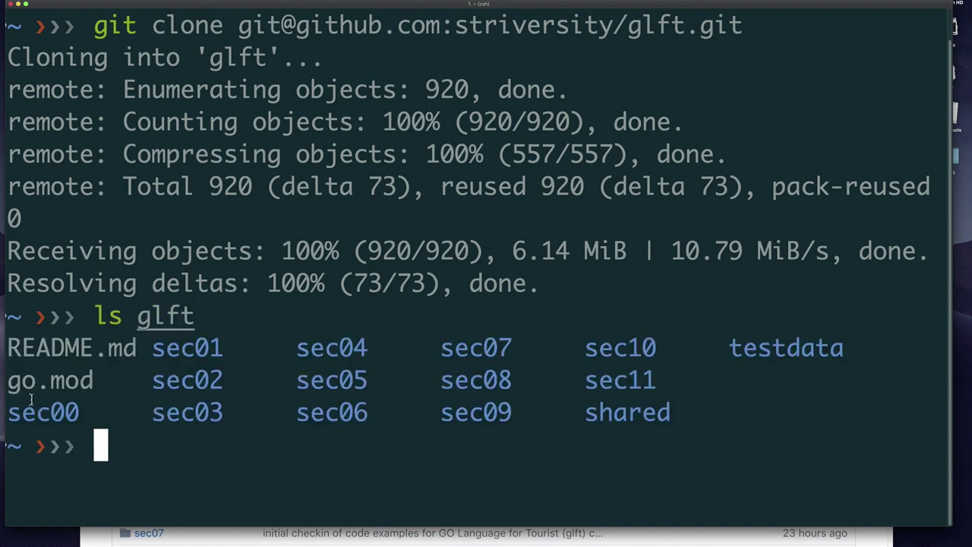
{"action": "double_click", "coordinate": [39, 381]}
{"action": "type", "text": "cat glft/go.mod"}
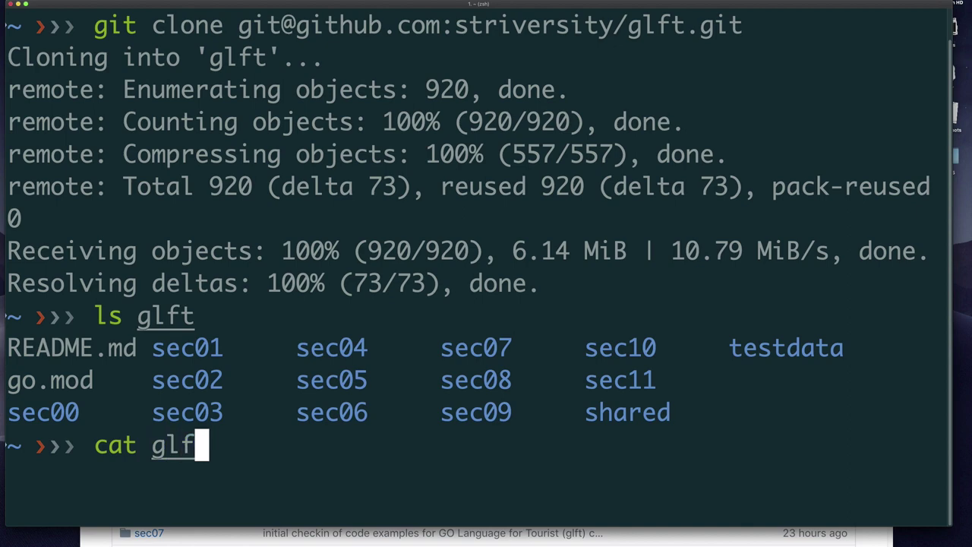
{"action": "key", "text": "Return"}
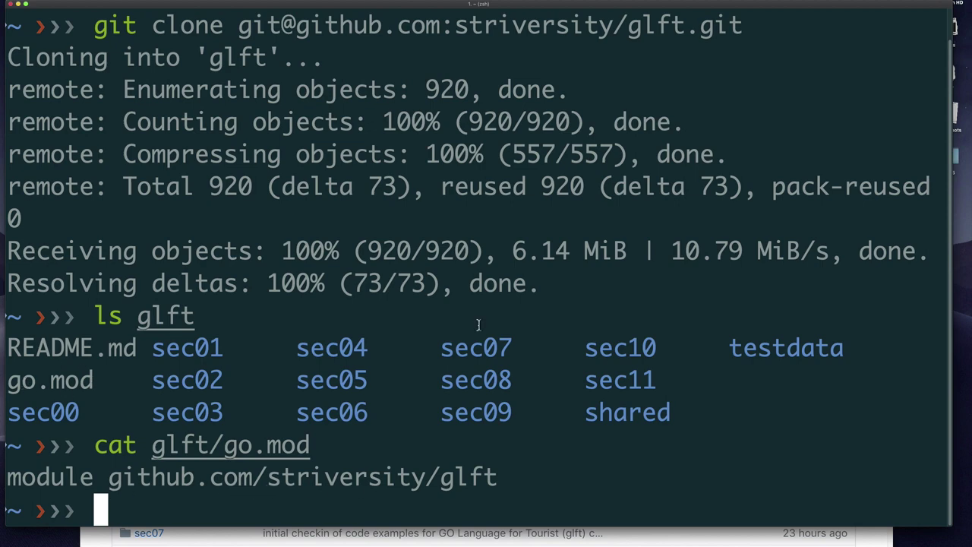
Step: Delete the cloned glft folder with rm -rf and clear the terminal
{"action": "type", "text": "rm -rf "}
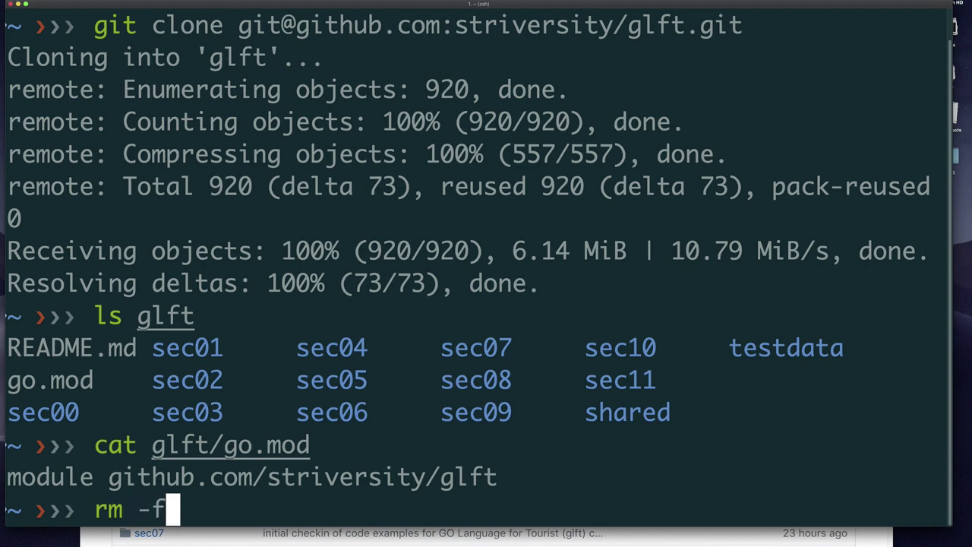
{"action": "type", "text": "glft"}
{"action": "key", "text": "Return"}
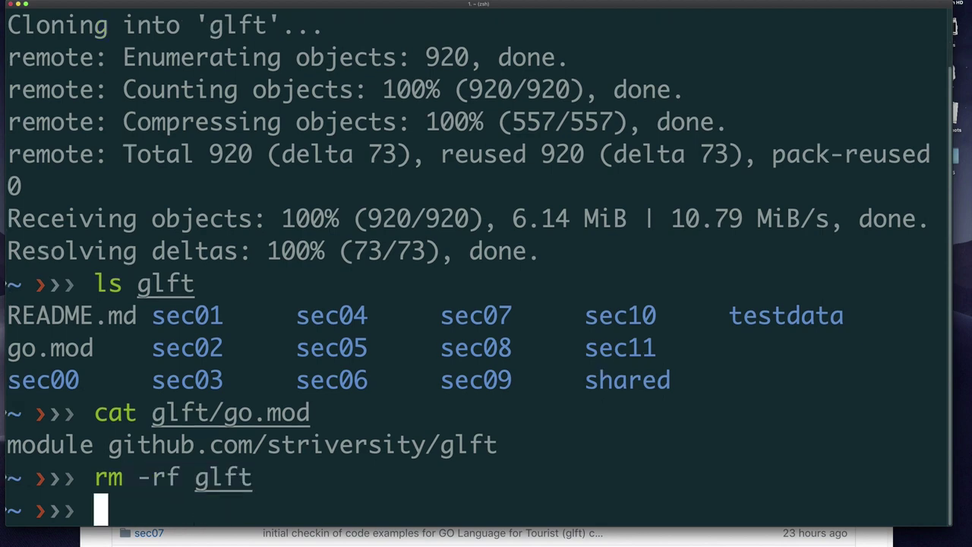
{"action": "key", "text": "ctrl+l"}
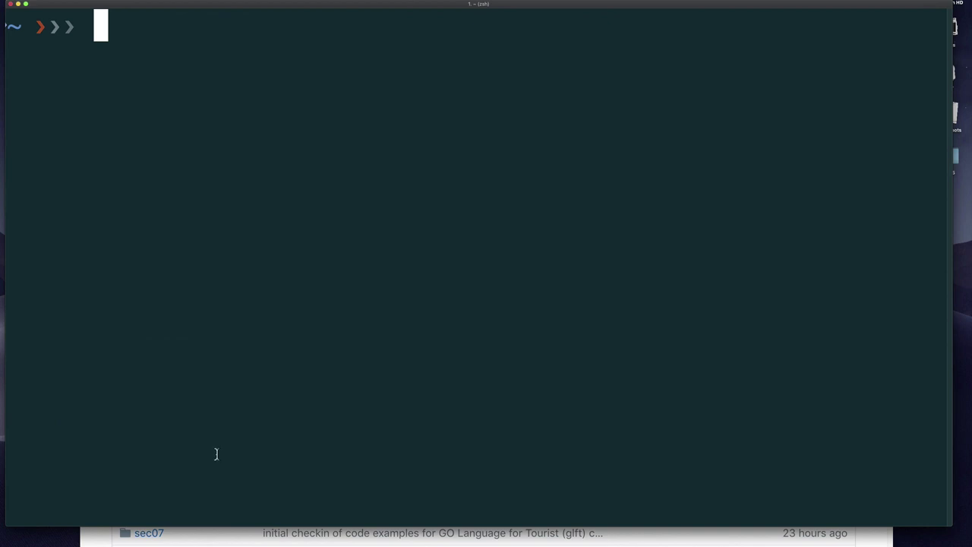
Step: Unzip glft-master.zip from the Downloads folder
{"action": "type", "text": "unz"}
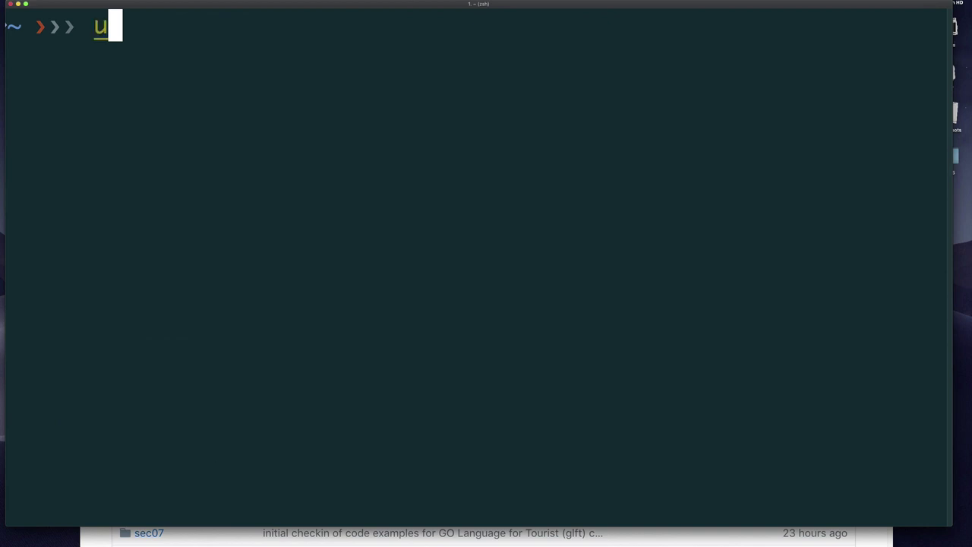
{"action": "key", "text": "BackSpace"}
{"action": "key", "text": "BackSpace"}
{"action": "key", "text": "BackSpace"}
{"action": "type", "text": "unzip "}
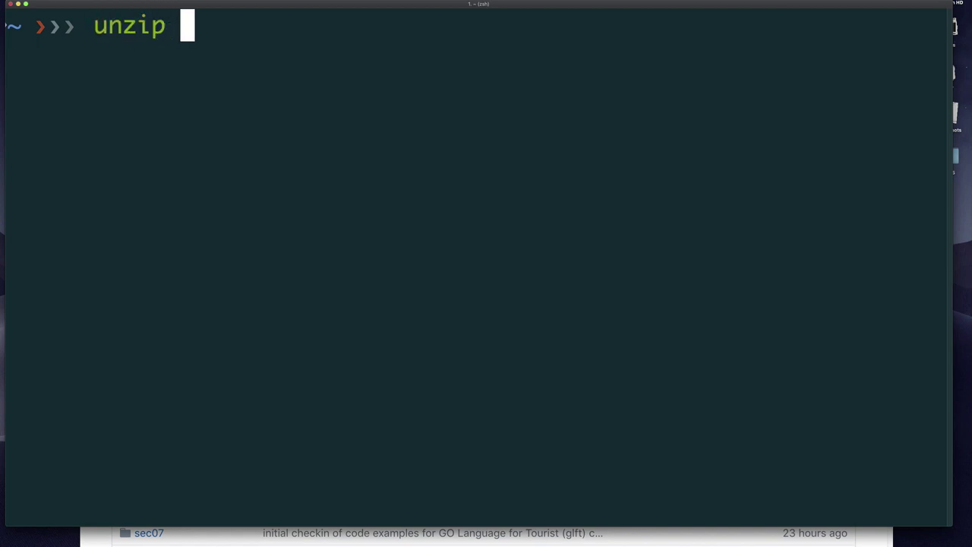
{"action": "type", "text": "do"}
{"action": "key", "text": "Tab"}
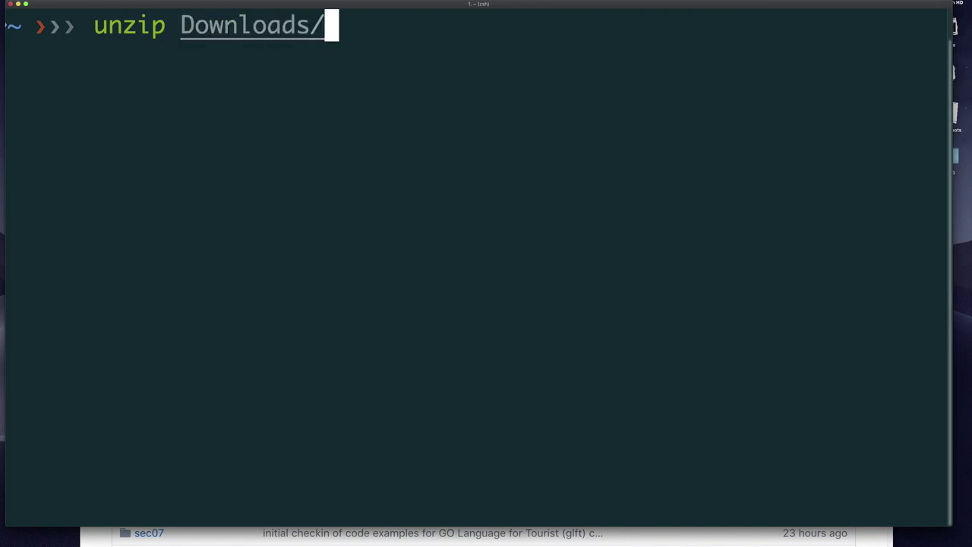
{"action": "type", "text": "glft-"}
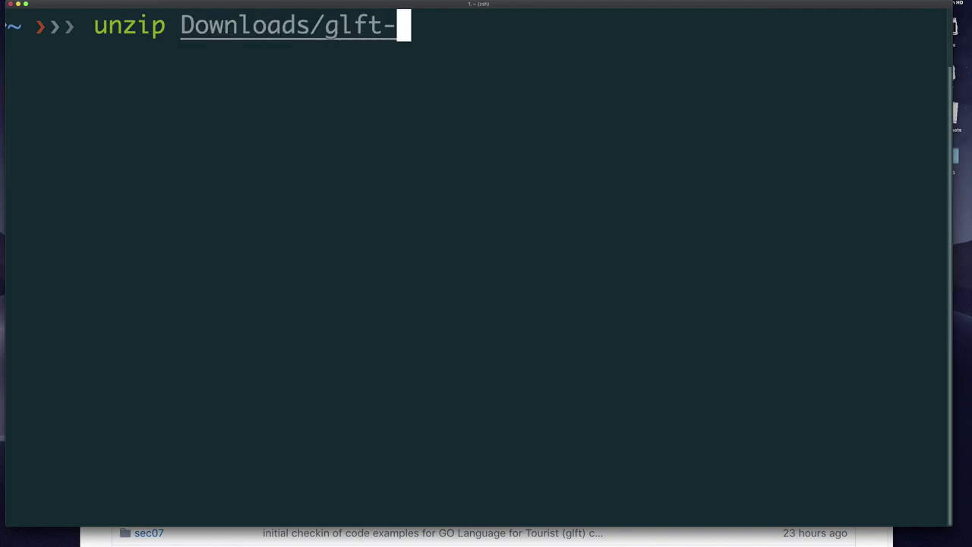
{"action": "type", "text": "m"}
{"action": "key", "text": "Tab"}
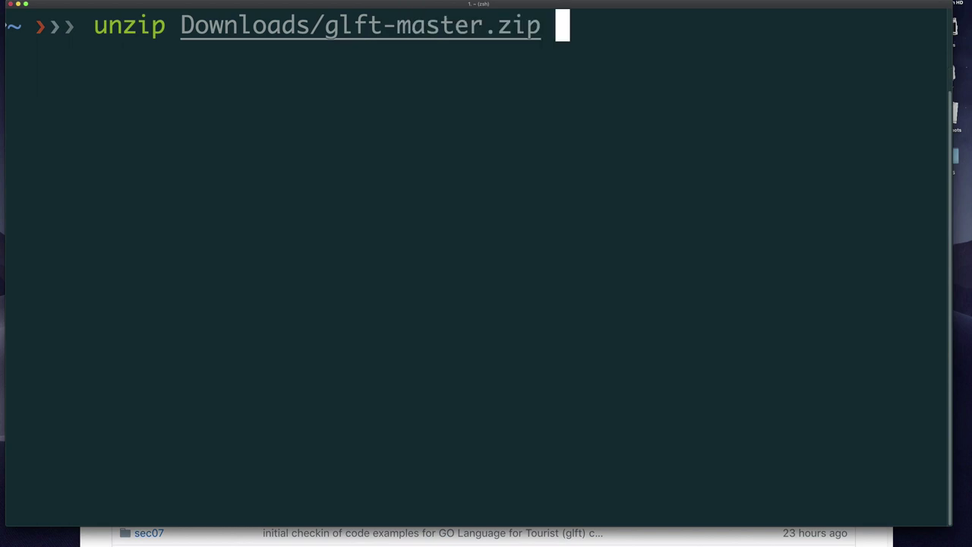
{"action": "key", "text": "Return"}
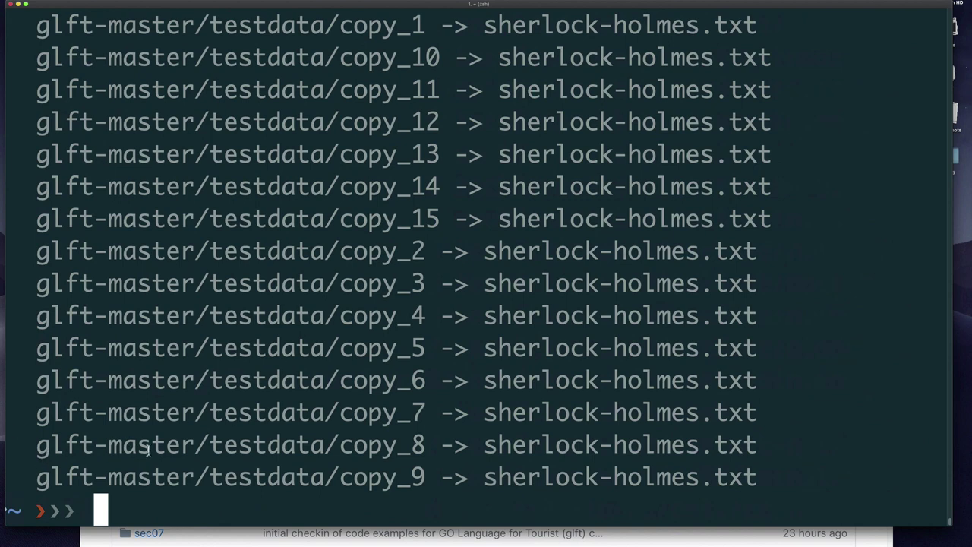
Step: Rename the glft-master folder to glft and change into it
{"action": "type", "text": "mv "}
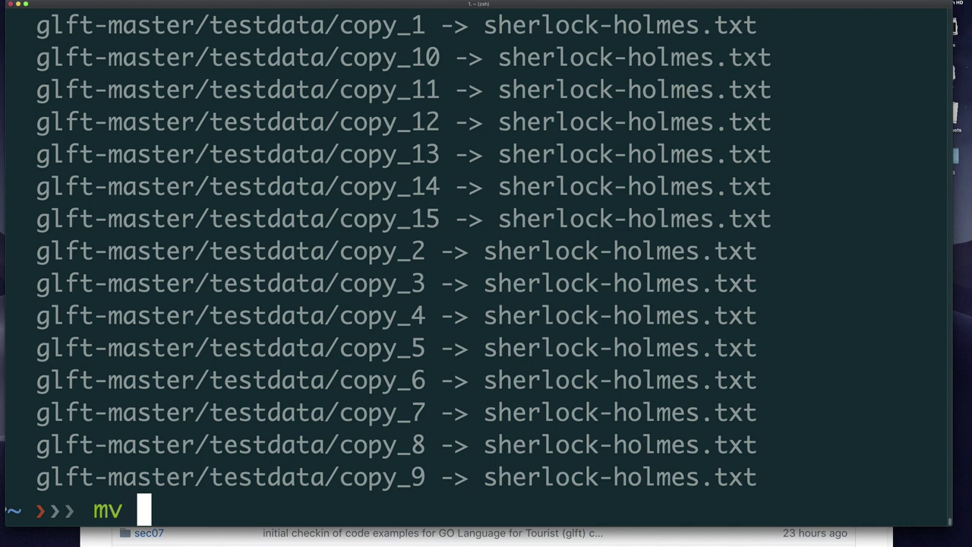
{"action": "type", "text": "glft-"}
{"action": "key", "text": "Tab"}
{"action": "type", "text": "glft"}
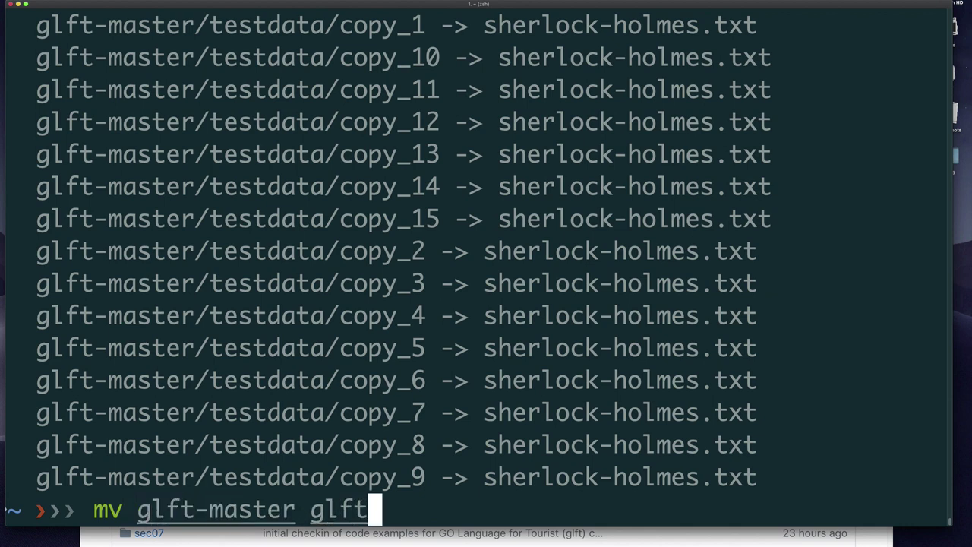
{"action": "key", "text": "Return"}
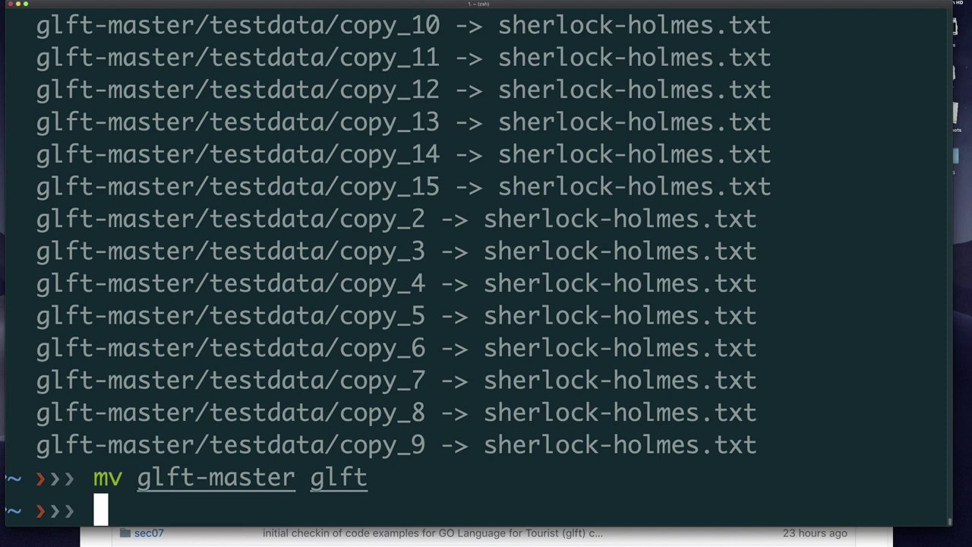
{"action": "type", "text": "cd fl"}
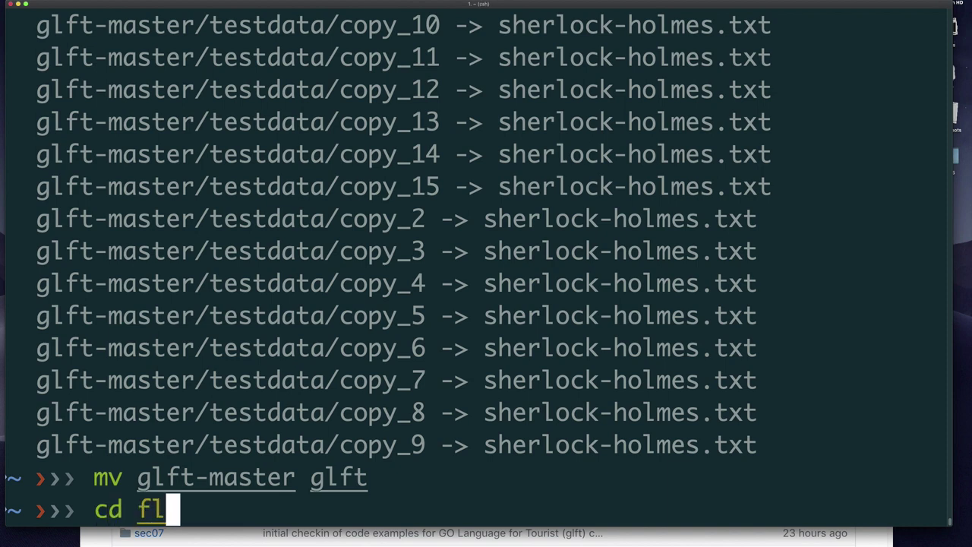
{"action": "key", "text": "Tab"}
{"action": "key", "text": "BackSpace"}
{"action": "key", "text": "BackSpace"}
{"action": "key", "text": "BackSpace"}
{"action": "key", "text": "BackSpace"}
{"action": "key", "text": "BackSpace"}
{"action": "key", "text": "BackSpace"}
{"action": "key", "text": "BackSpace"}
{"action": "key", "text": "BackSpace"}
{"action": "key", "text": "BackSpace"}
{"action": "key", "text": "BackSpace"}
{"action": "key", "text": "BackSpace"}
{"action": "key", "text": "BackSpace"}
{"action": "key", "text": "BackSpace"}
{"action": "key", "text": "BackSpace"}
{"action": "type", "text": "glft"}
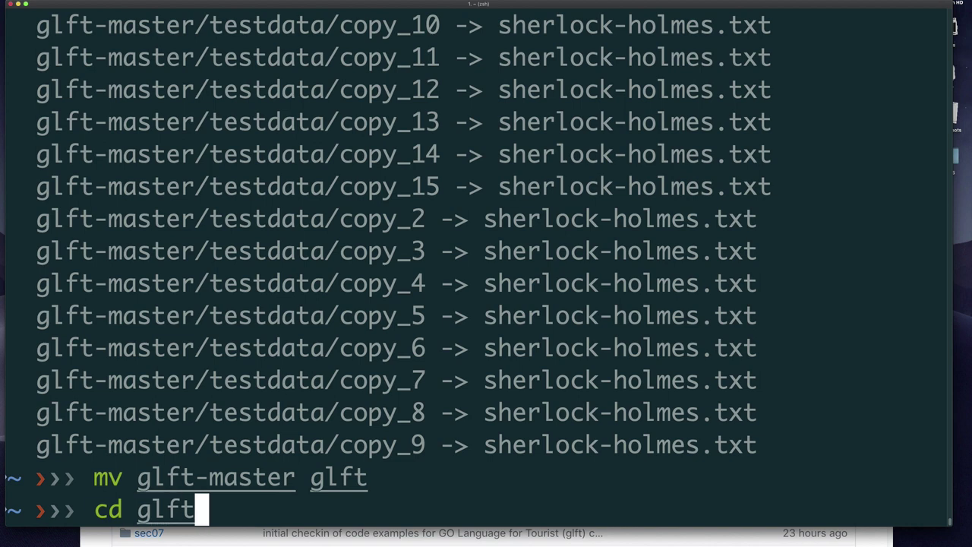
{"action": "key", "text": "Return"}
Step: List glft's files and print go.mod showing module github.com/striversity/glft
{"action": "type", "text": "ls"}
{"action": "key", "text": "Return"}
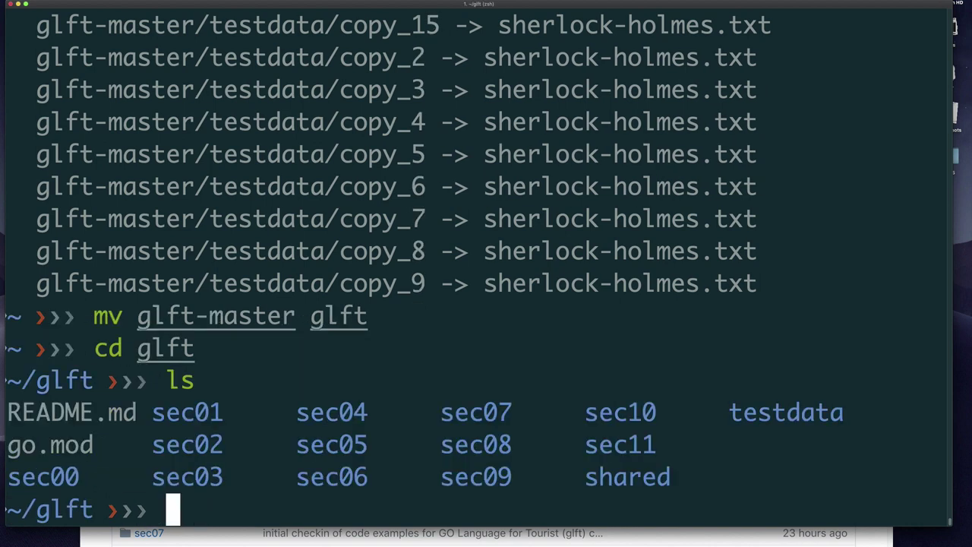
{"action": "type", "text": "cat go"}
{"action": "key", "text": "Tab"}
{"action": "key", "text": "Return"}
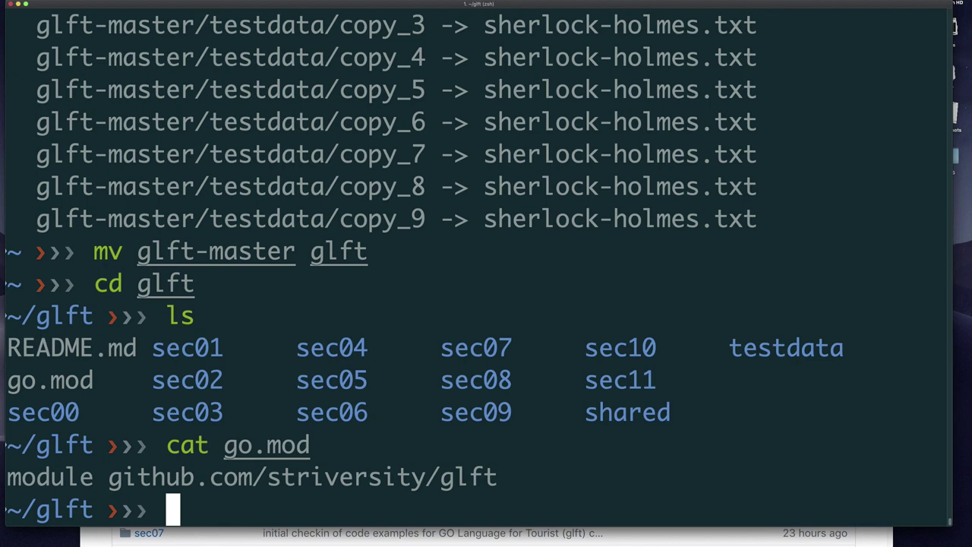
{"action": "type", "text": "vim "}
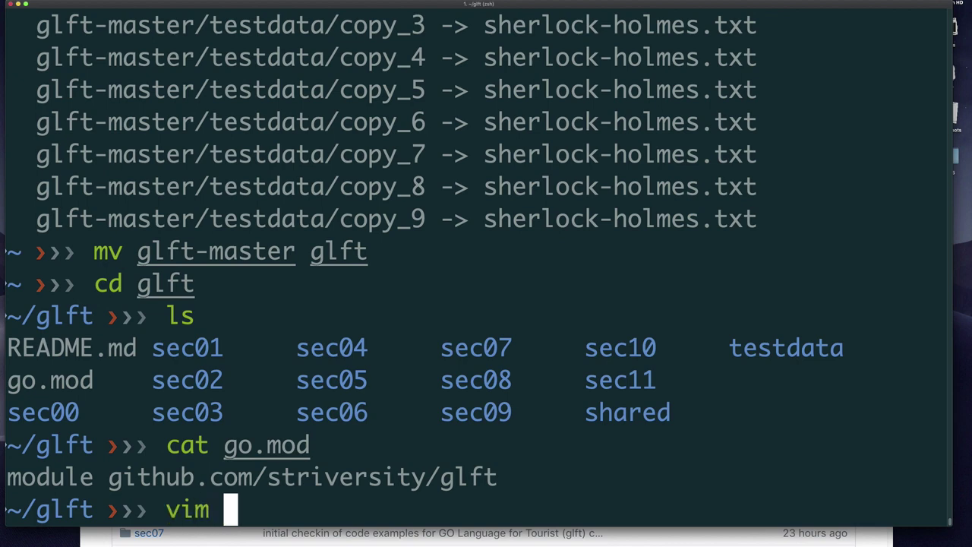
{"action": "type", "text": "go"}
Step: In Vim, replace striversity with another in go.mod's module path and save
{"action": "key", "text": "Tab"}
{"action": "key", "text": "Return"}
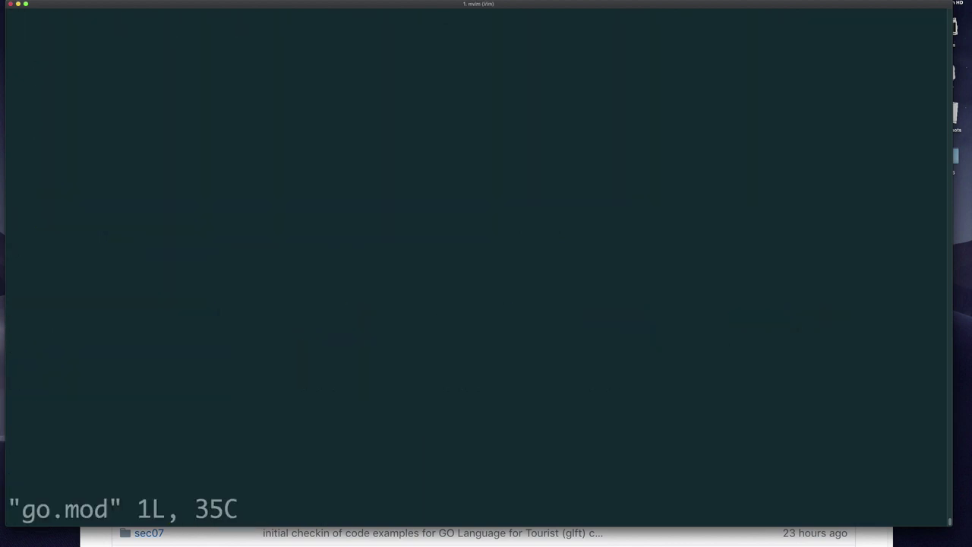
{"action": "key", "text": "l"}
{"action": "key", "text": "l"}
{"action": "key", "text": "l"}
{"action": "key", "text": "l"}
{"action": "key", "text": "l"}
{"action": "key", "text": "l"}
{"action": "key", "text": "l"}
{"action": "key", "text": "l"}
{"action": "key", "text": "l"}
{"action": "key", "text": "l"}
{"action": "key", "text": "l"}
{"action": "key", "text": "l"}
{"action": "key", "text": "l"}
{"action": "key", "text": "l"}
{"action": "key", "text": "l"}
{"action": "key", "text": "l"}
{"action": "key", "text": "l"}
{"action": "key", "text": "l"}
{"action": "key", "text": "c"}
{"action": "type", "text": "w"}
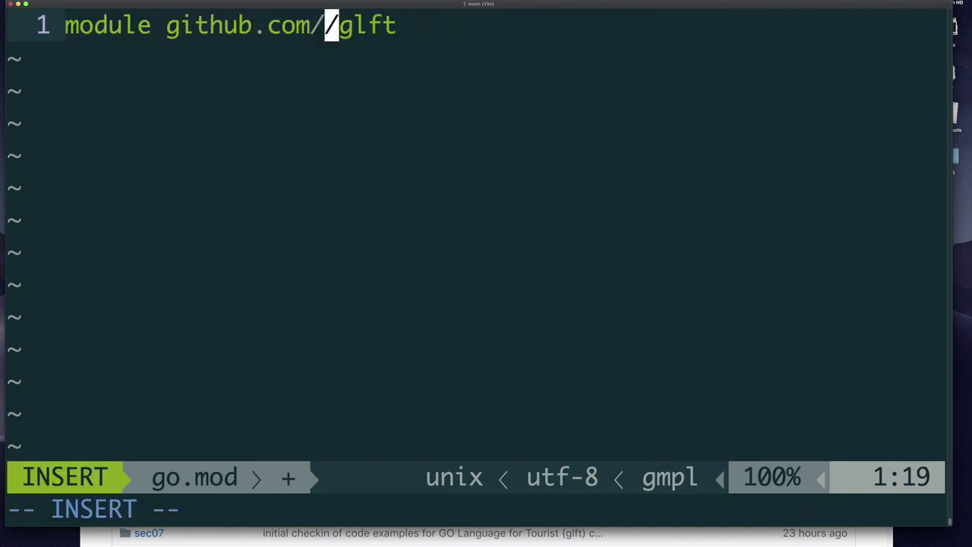
{"action": "type", "text": "another"}
{"action": "key", "text": "Escape"}
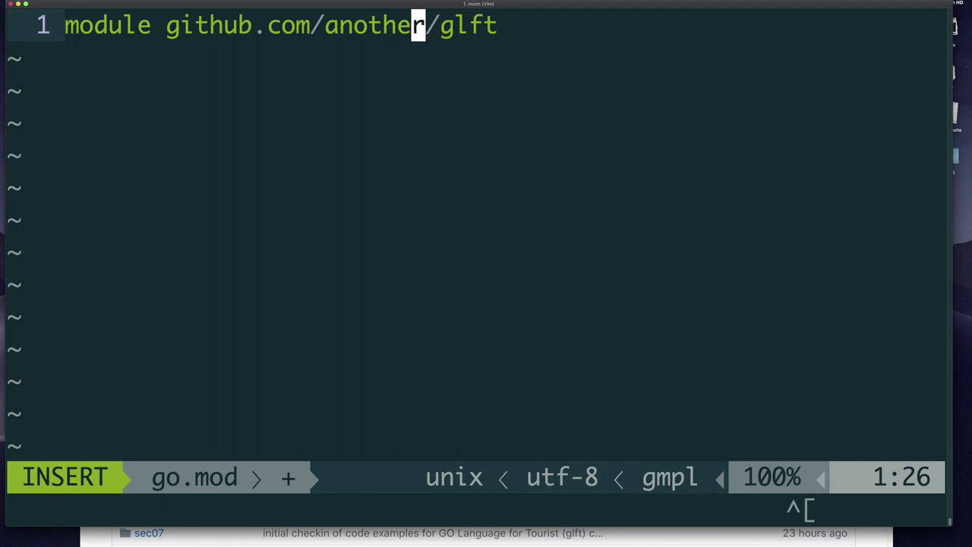
{"action": "type", "text": ":wq"}
{"action": "key", "text": "Return"}
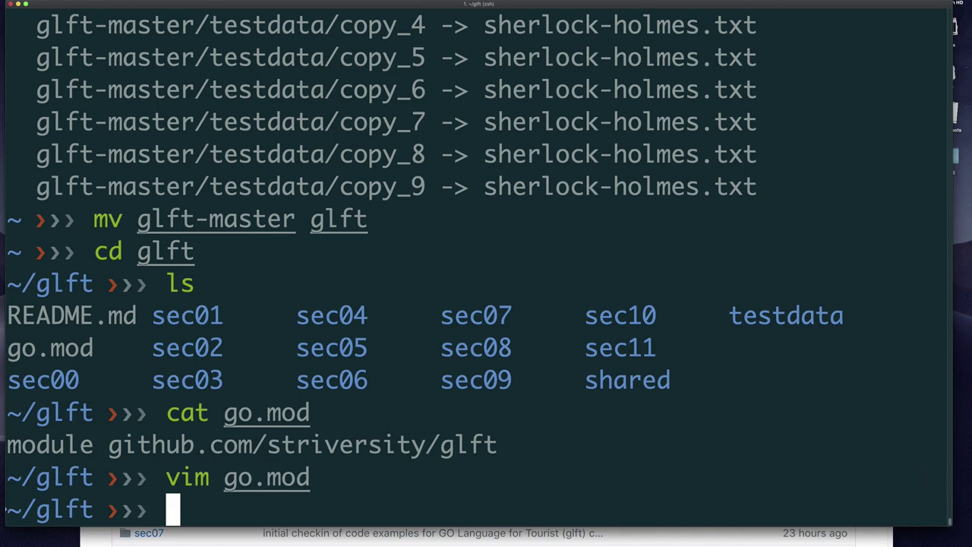
Step: Open go.mod in VS Code with code go.mod
{"action": "type", "text": "code "}
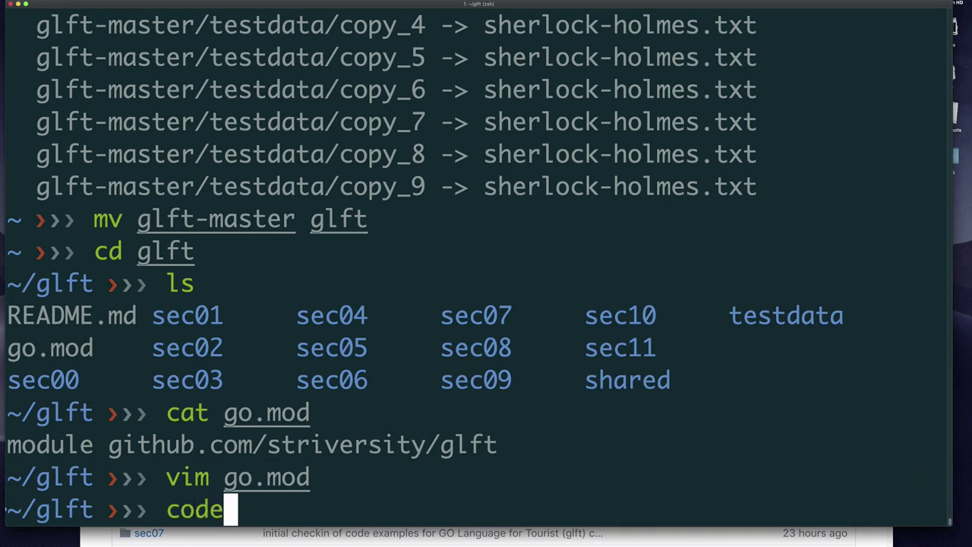
{"action": "type", "text": "go."}
{"action": "key", "text": "Tab"}
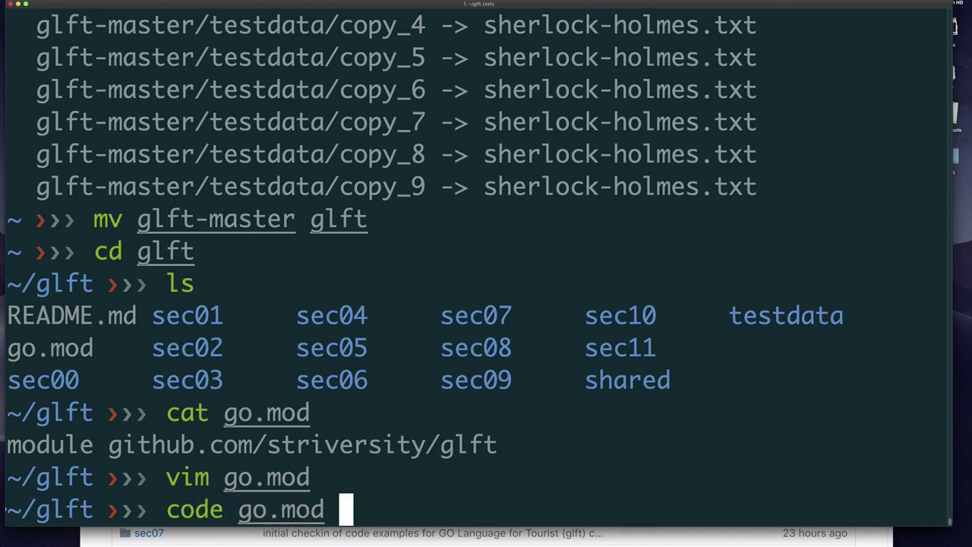
{"action": "key", "text": "Return"}
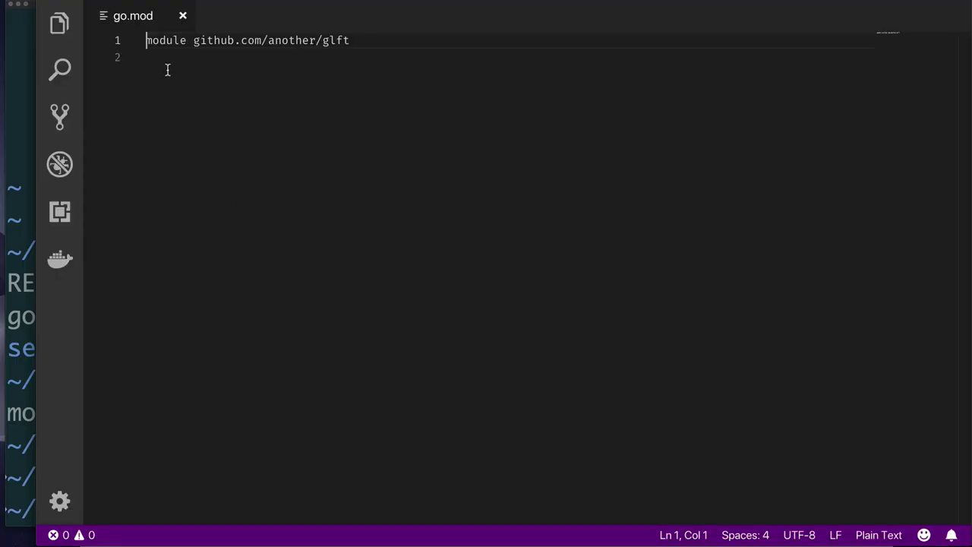
Step: Point out 'another' in go.mod's module line github.com/another/glft, then switch back to iTerm2
{"action": "double_click", "coordinate": [291, 43]}
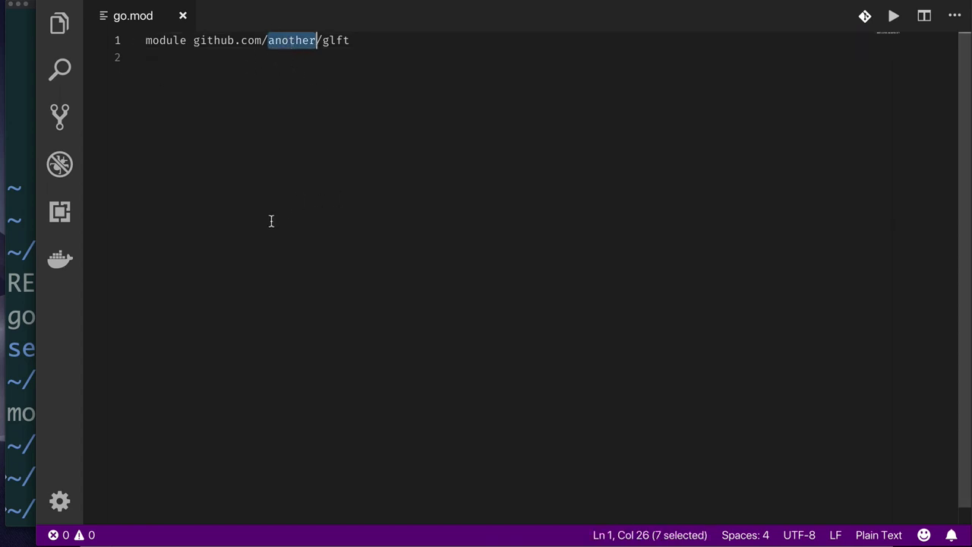
{"action": "left_click", "coordinate": [262, 187]}
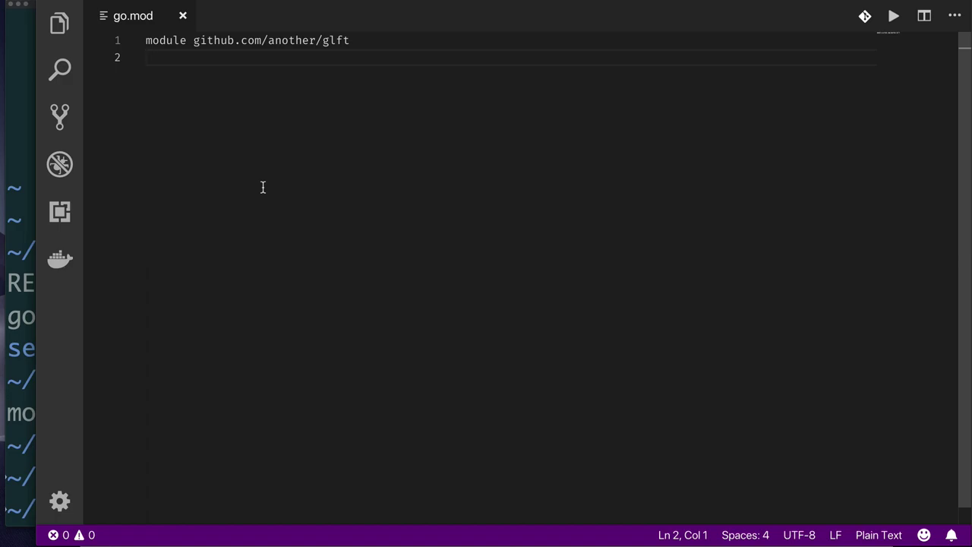
{"action": "key", "text": "super+Tab"}
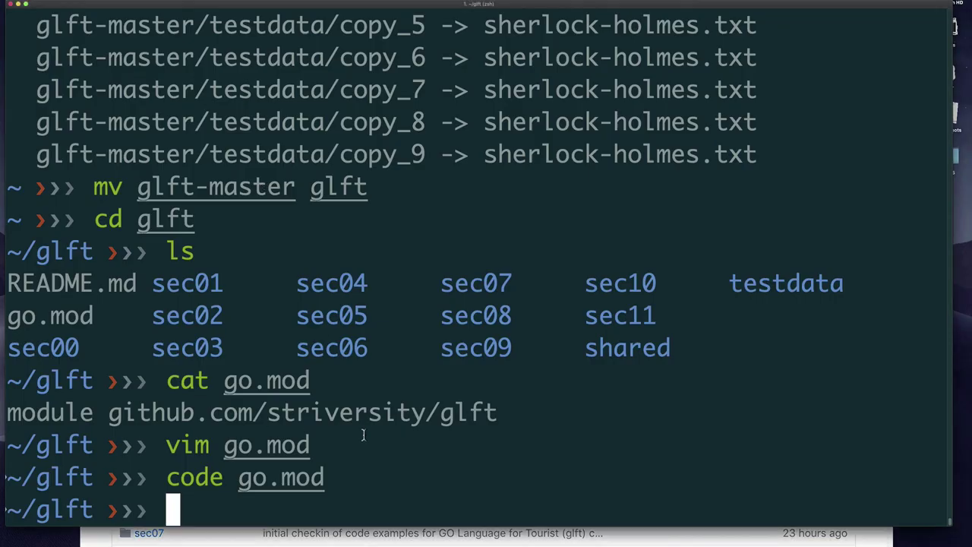
Step: Go up to the home directory and delete the glft folder with rm -rf
{"action": "type", "text": "cd .."}
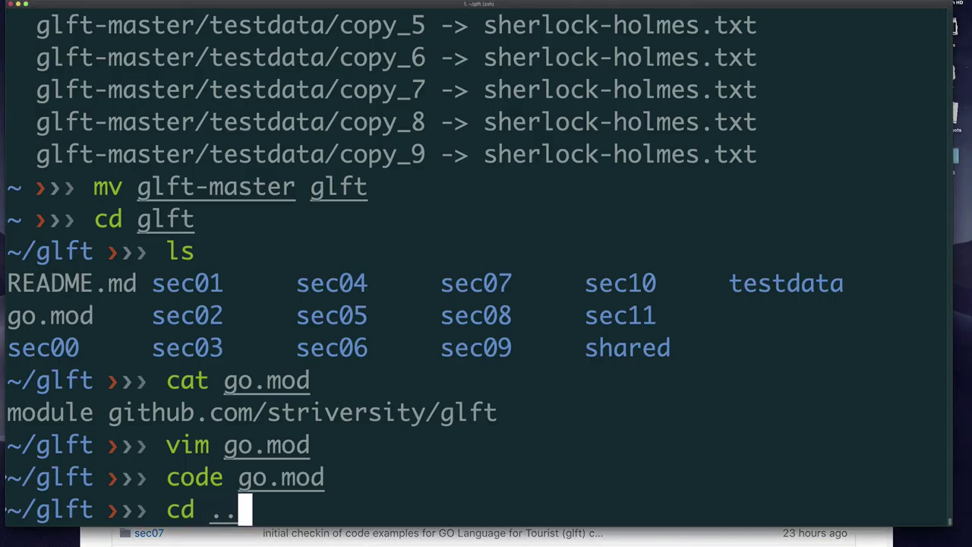
{"action": "key", "text": "Return"}
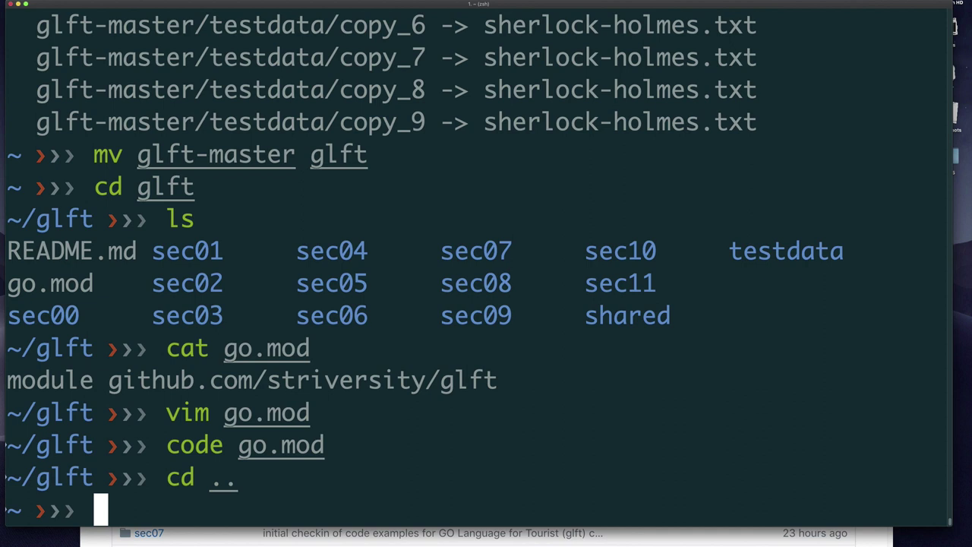
{"action": "type", "text": "rm -rf "}
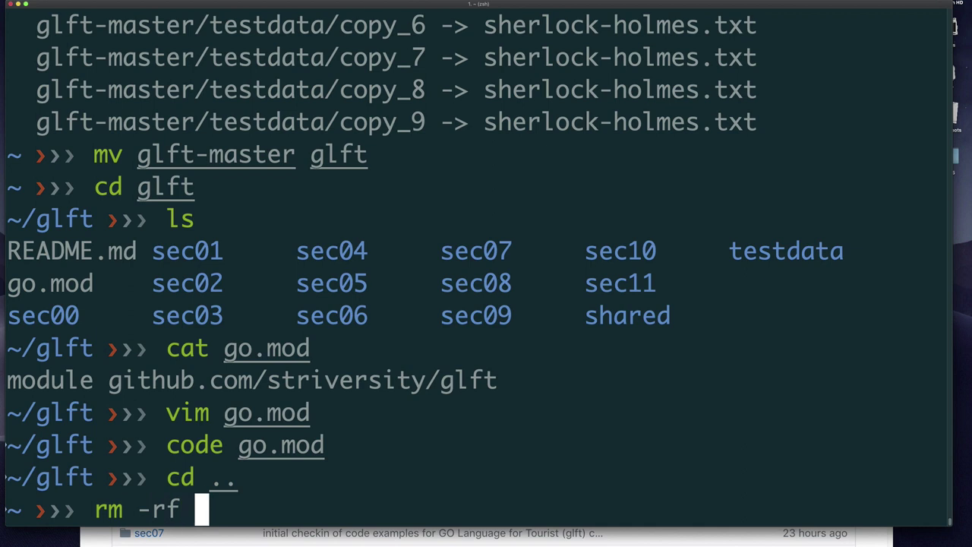
{"action": "type", "text": "glft"}
{"action": "key", "text": "Return"}
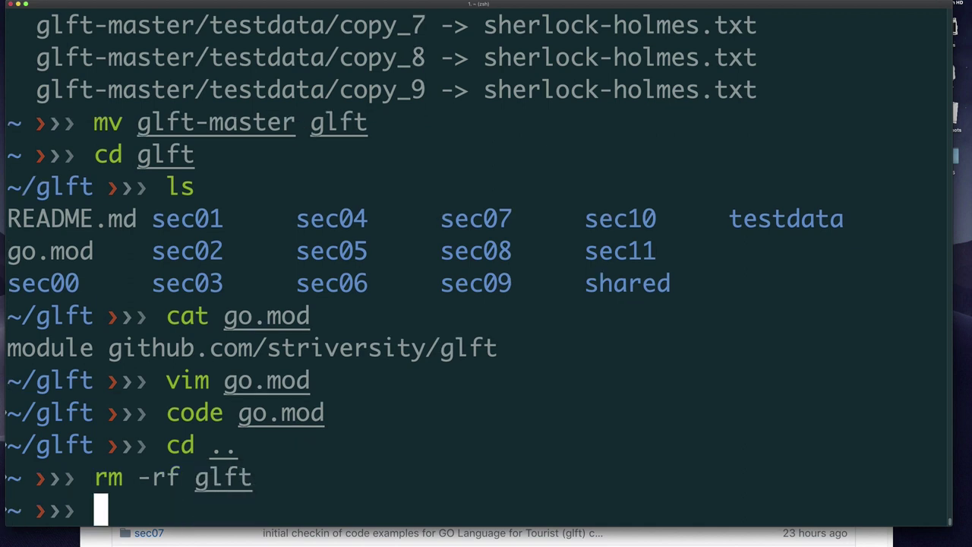
Step: Create a new empty glft directory with mkdir and move into it
{"action": "type", "text": "mkdi"}
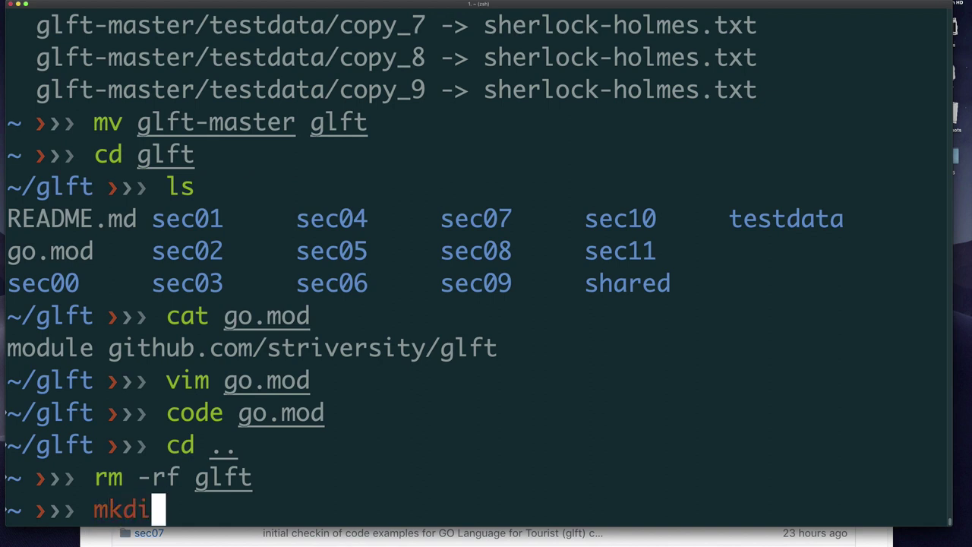
{"action": "type", "text": "r -p glft"}
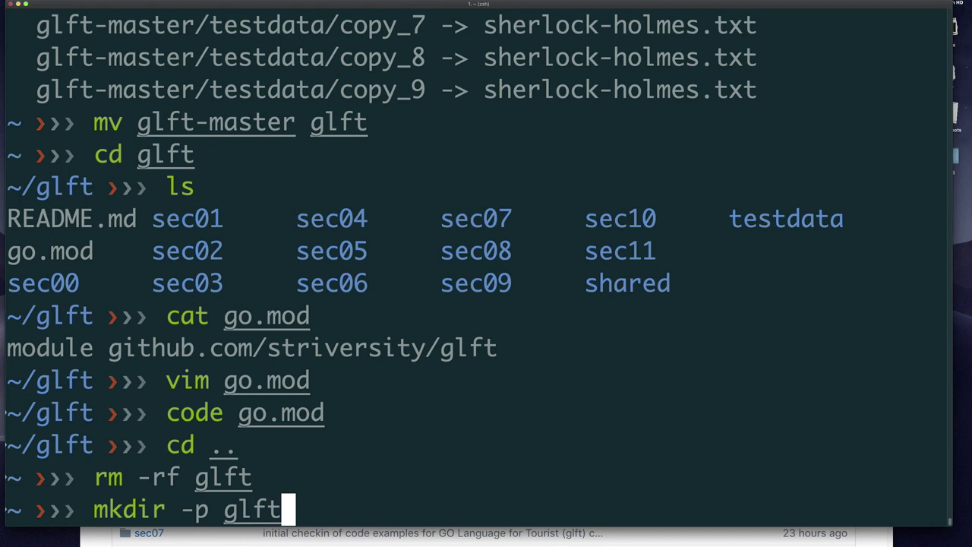
{"action": "key", "text": "BackSpace"}
{"action": "key", "text": "BackSpace"}
{"action": "key", "text": "BackSpace"}
{"action": "key", "text": "BackSpace"}
{"action": "key", "text": "BackSpace"}
{"action": "key", "text": "BackSpace"}
{"action": "key", "text": "BackSpace"}
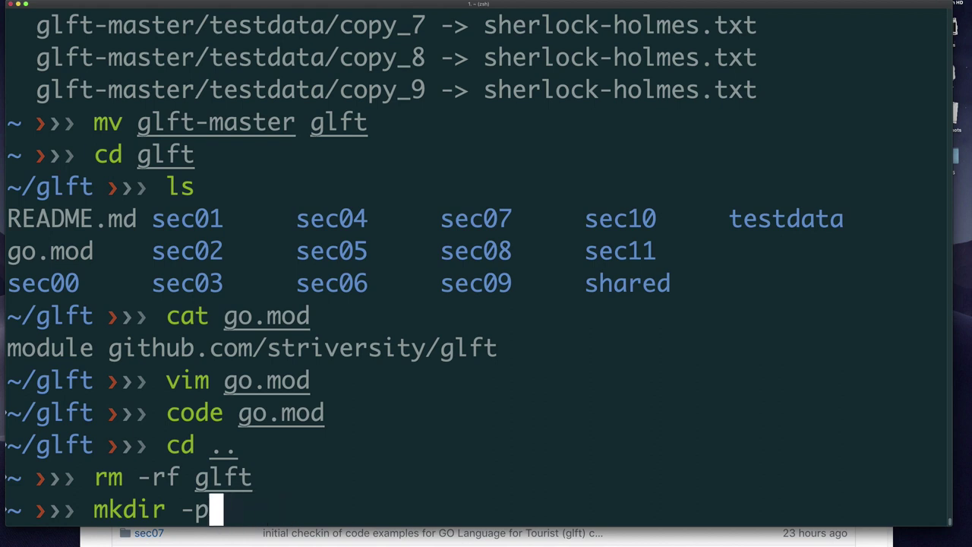
{"action": "type", "text": "glft"}
{"action": "key", "text": "Return"}
{"action": "type", "text": "cd glft"}
{"action": "key", "text": "Return"}
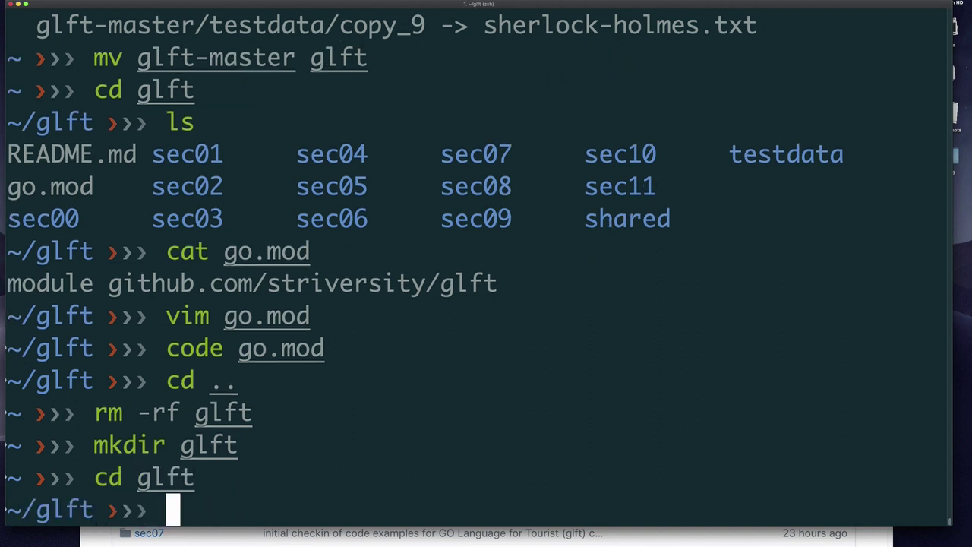
{"action": "type", "text": "go "}
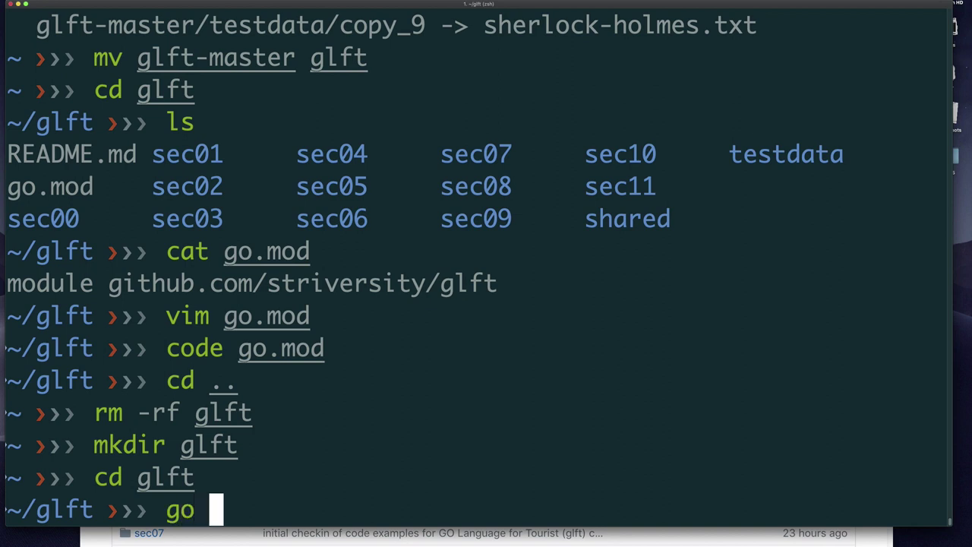
{"action": "type", "text": "help modules"}
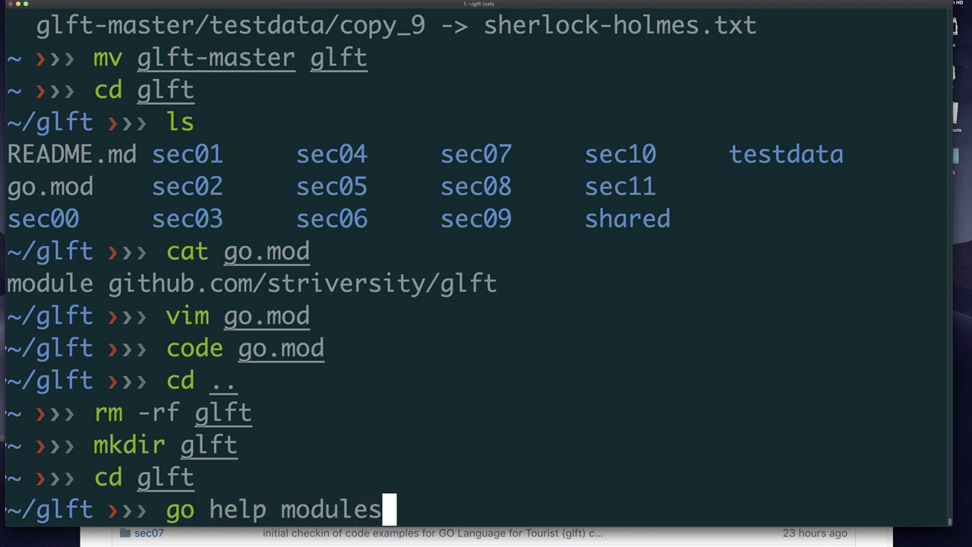
Step: Read the go help modules and go mod help, then try go mod init without a path
{"action": "key", "text": "Return"}
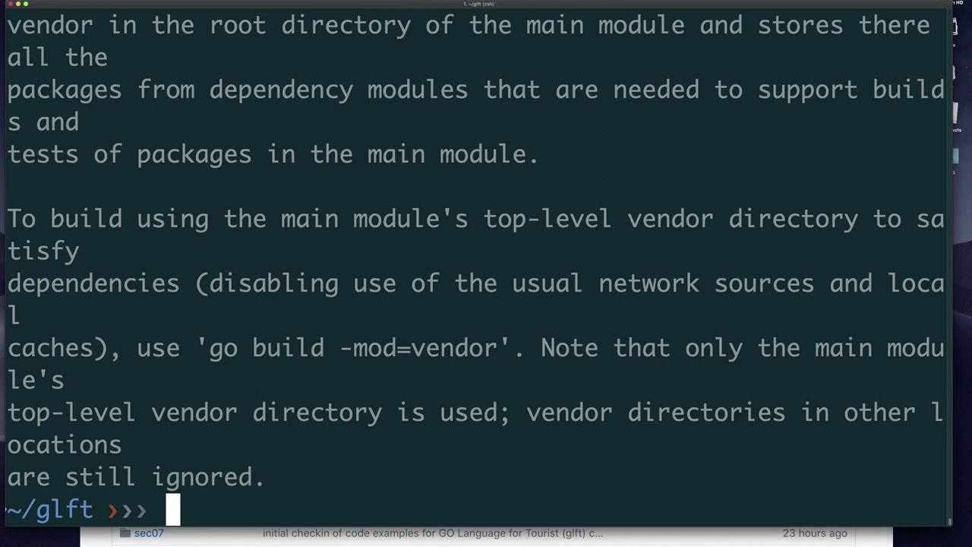
{"action": "key", "text": "ctrl+l"}
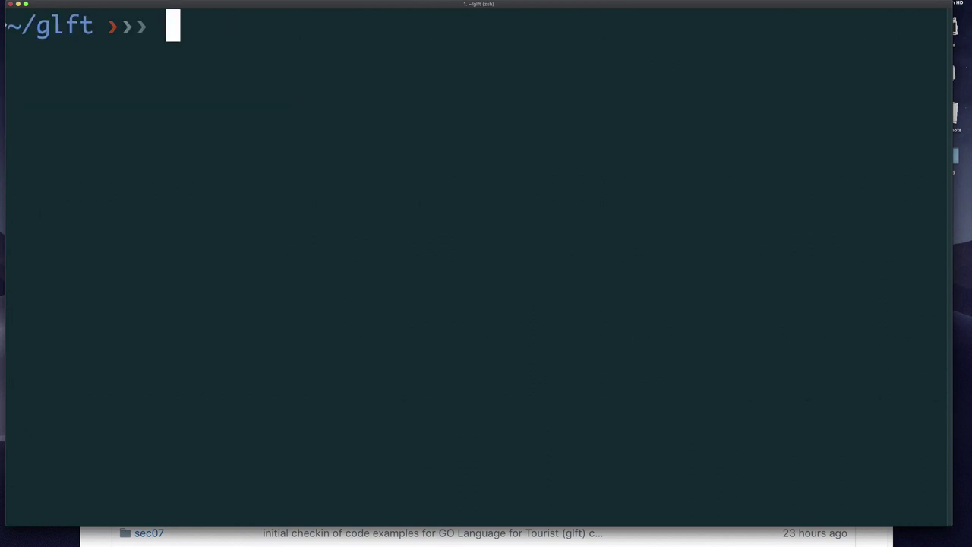
{"action": "type", "text": "go mod"}
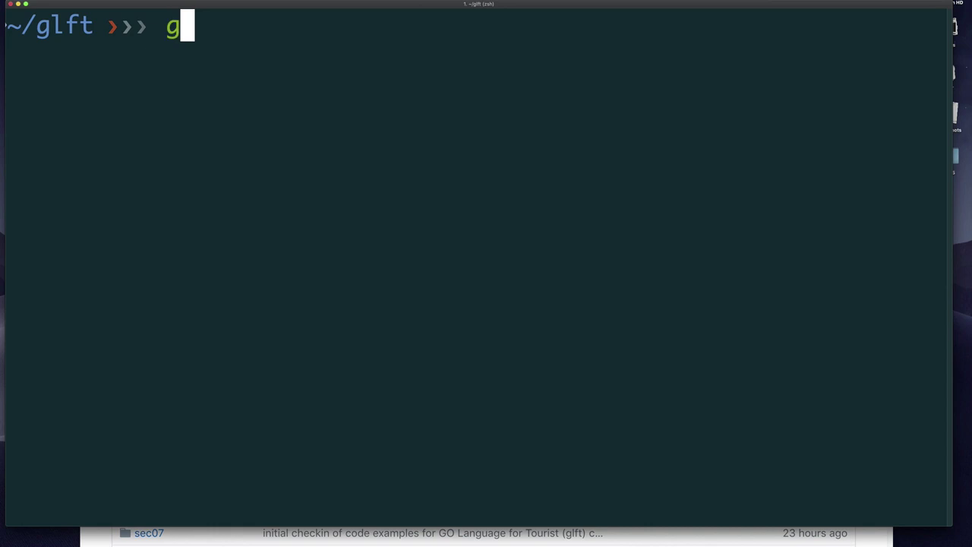
{"action": "key", "text": "Return"}
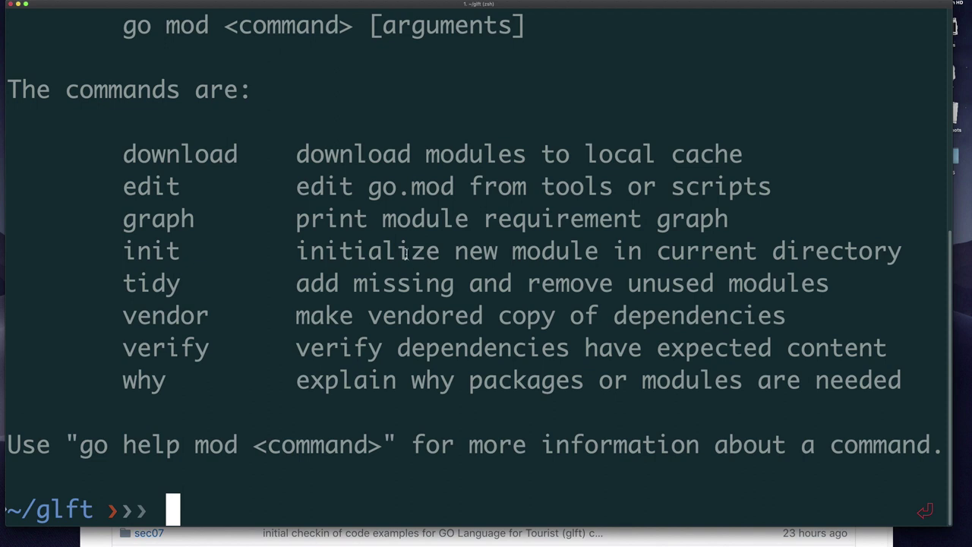
{"action": "key", "text": "Up"}
{"action": "type", "text": "init"}
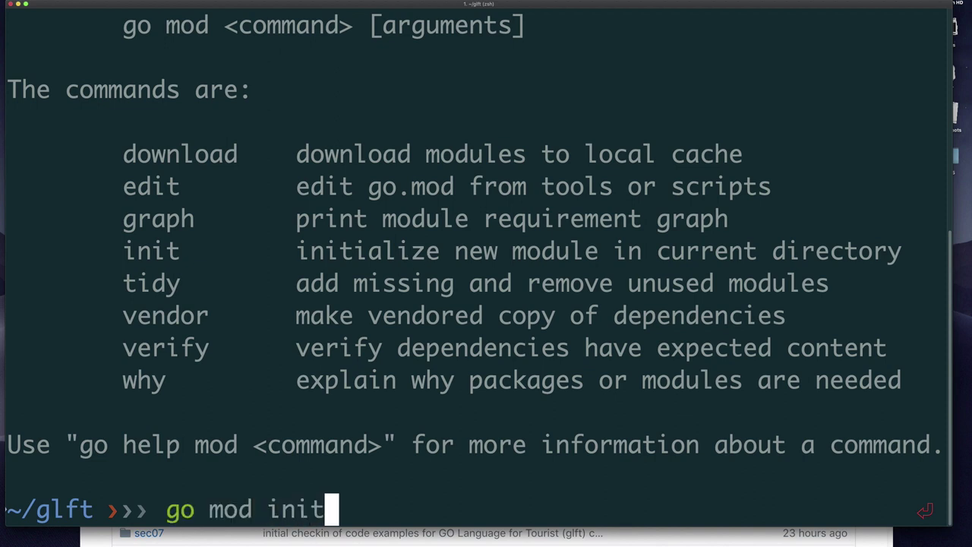
{"action": "key", "text": "Return"}
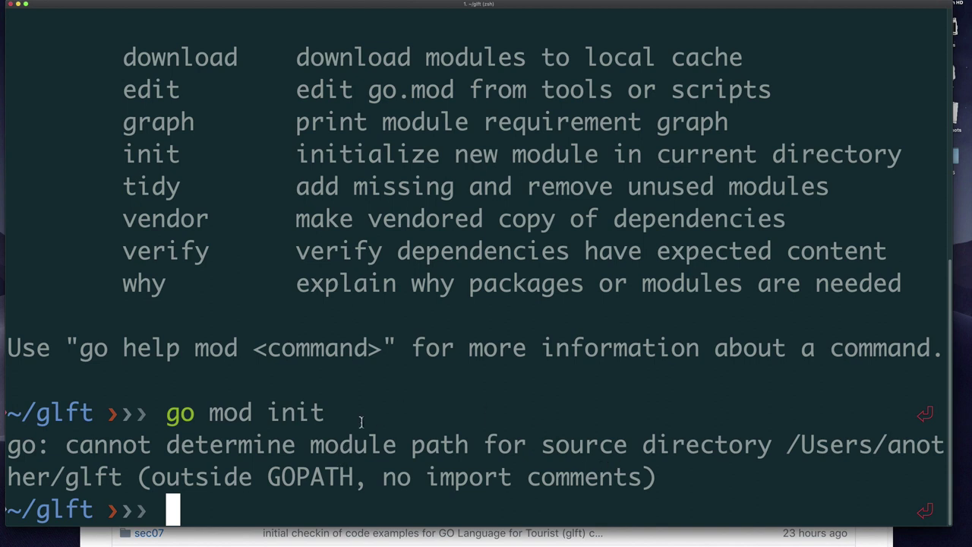
Step: Initialise the module with go mod init another/glft
{"action": "key", "text": "Up"}
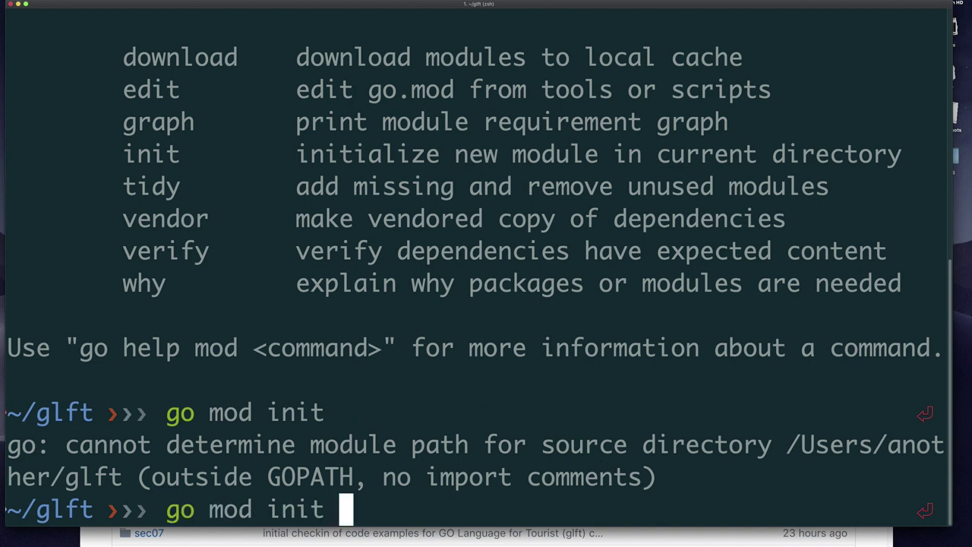
{"action": "type", "text": "github.com"}
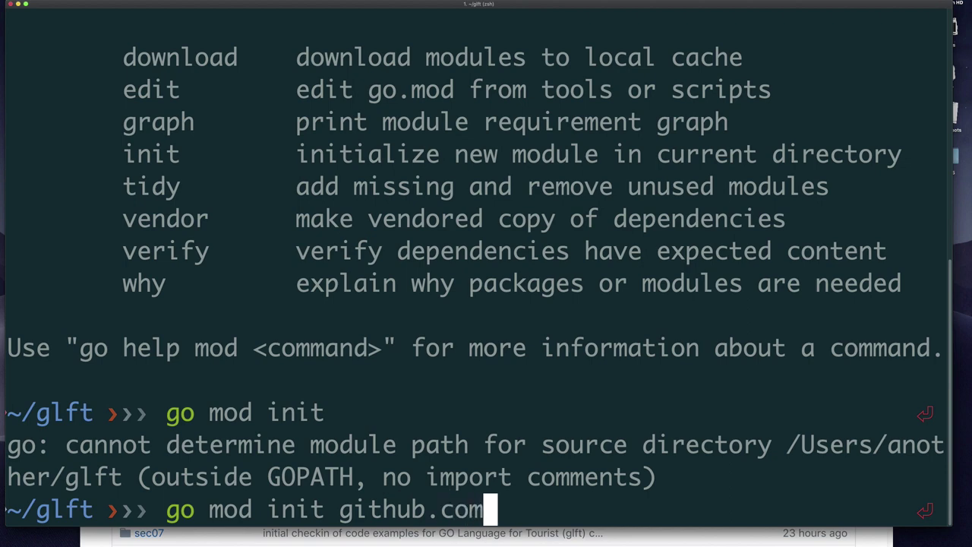
{"action": "type", "text": "/anoth"}
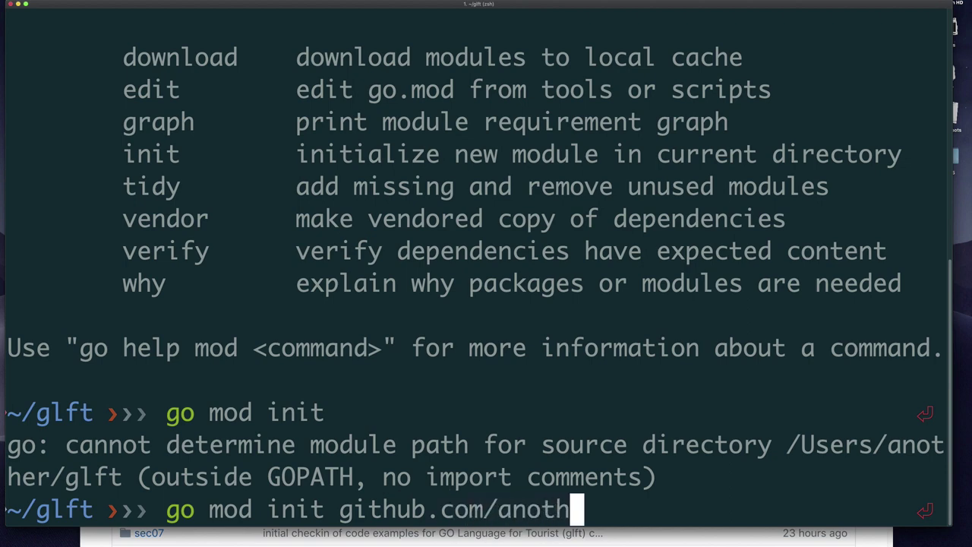
{"action": "type", "text": "er/glft"}
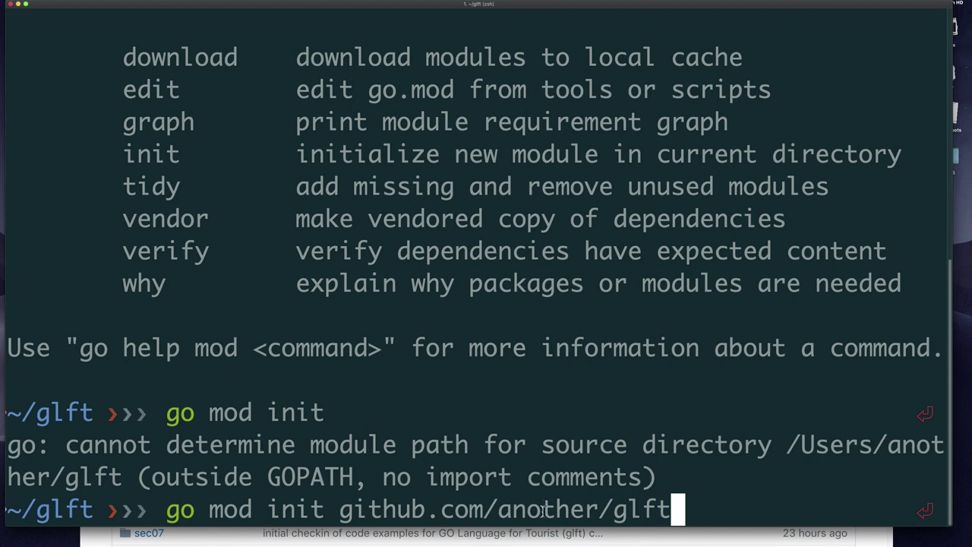
{"action": "key", "text": "BackSpace"}
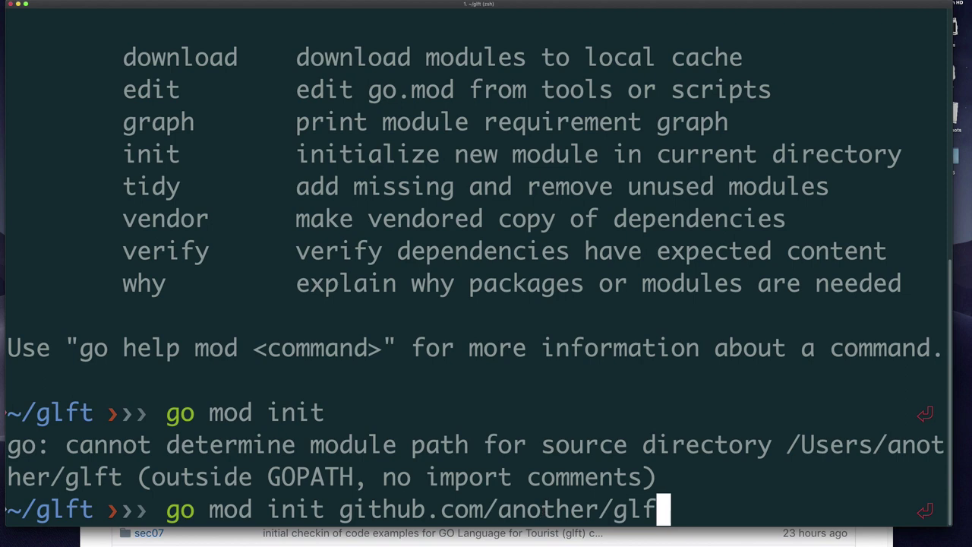
{"action": "key", "text": "BackSpace"}
{"action": "key", "text": "BackSpace"}
{"action": "key", "text": "BackSpace"}
{"action": "key", "text": "BackSpace"}
{"action": "key", "text": "BackSpace"}
{"action": "key", "text": "BackSpace"}
{"action": "key", "text": "BackSpace"}
{"action": "key", "text": "BackSpace"}
{"action": "key", "text": "BackSpace"}
{"action": "key", "text": "BackSpace"}
{"action": "key", "text": "BackSpace"}
{"action": "key", "text": "BackSpace"}
{"action": "key", "text": "BackSpace"}
{"action": "key", "text": "BackSpace"}
{"action": "key", "text": "BackSpace"}
{"action": "key", "text": "BackSpace"}
{"action": "key", "text": "BackSpace"}
{"action": "key", "text": "BackSpace"}
{"action": "key", "text": "BackSpace"}
{"action": "key", "text": "BackSpace"}
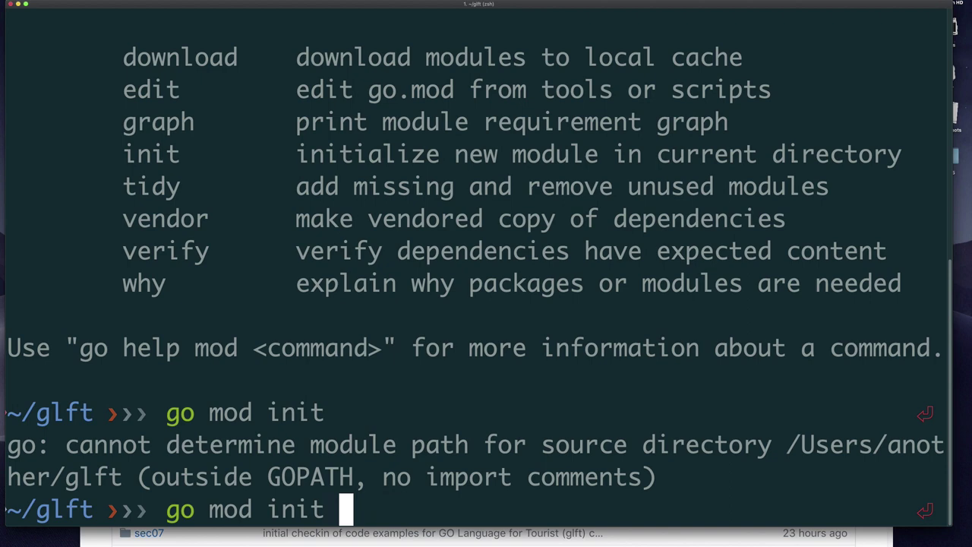
{"action": "type", "text": "glf"}
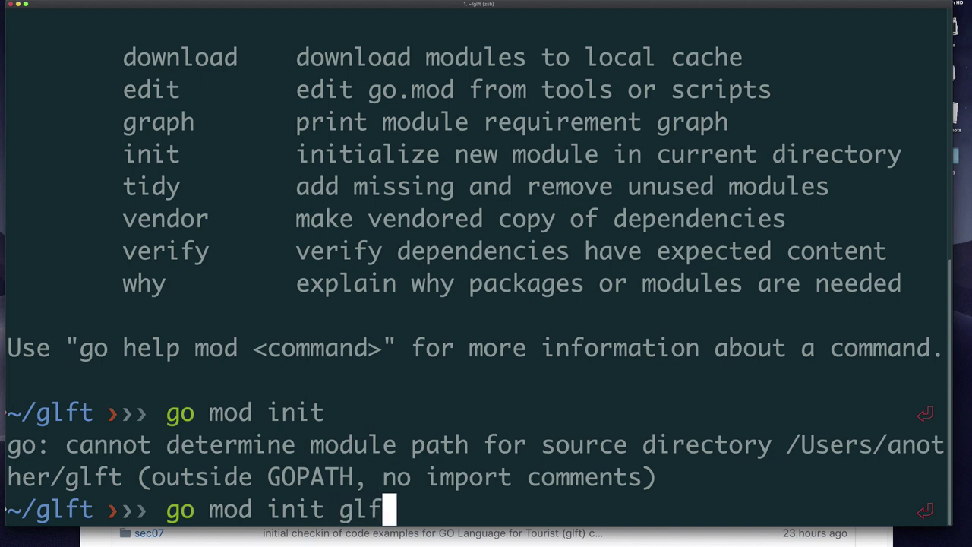
{"action": "type", "text": "t"}
{"action": "key", "text": "BackSpace"}
{"action": "key", "text": "BackSpace"}
{"action": "key", "text": "BackSpace"}
{"action": "key", "text": "BackSpace"}
{"action": "type", "text": "another/flf"}
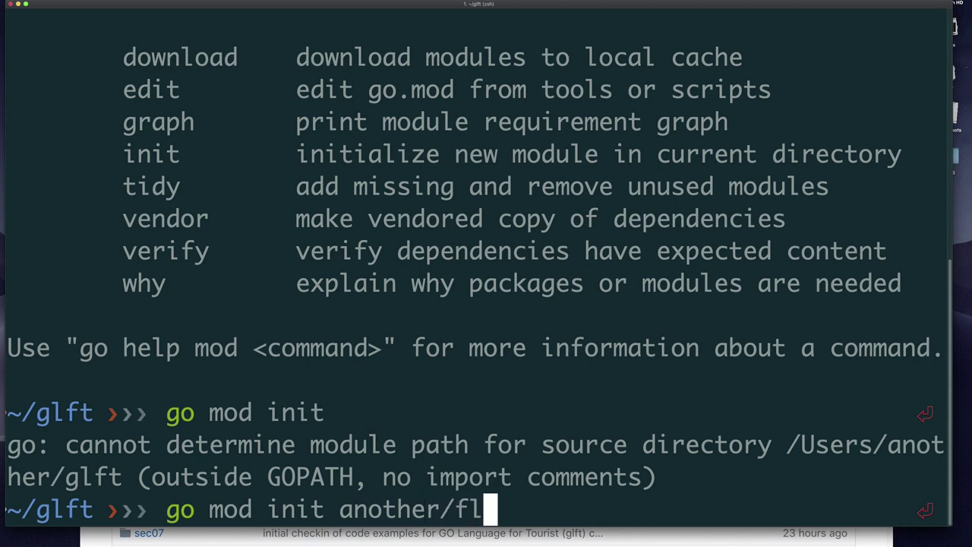
{"action": "key", "text": "BackSpace"}
{"action": "key", "text": "BackSpace"}
{"action": "key", "text": "BackSpace"}
{"action": "type", "text": "glft"}
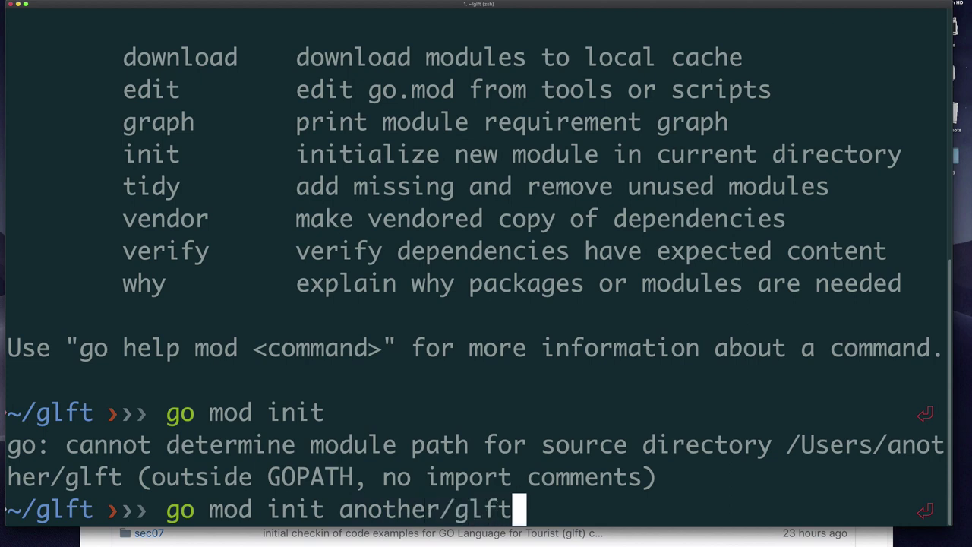
{"action": "key", "text": "Return"}
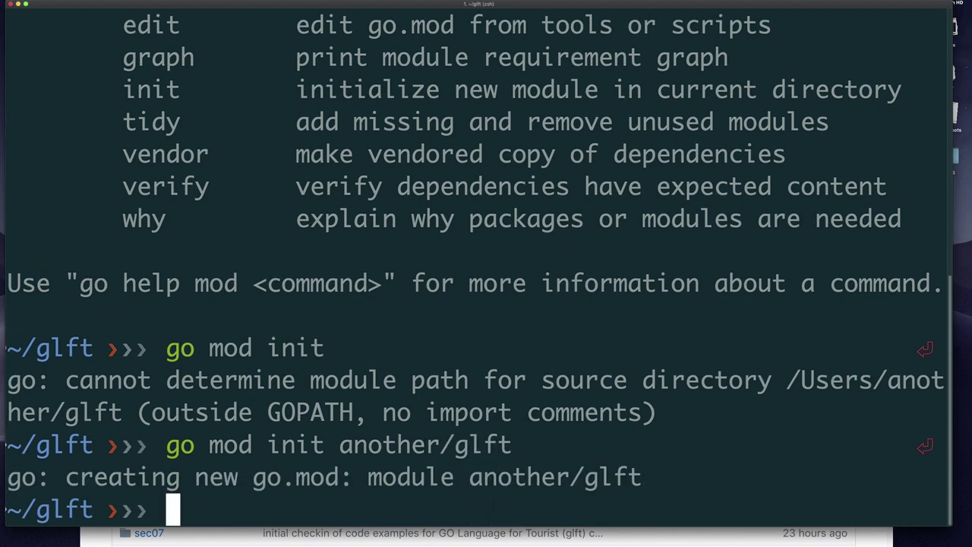
Step: Print go.mod and highlight its module name another/glft
{"action": "type", "text": "cat go.mod"}
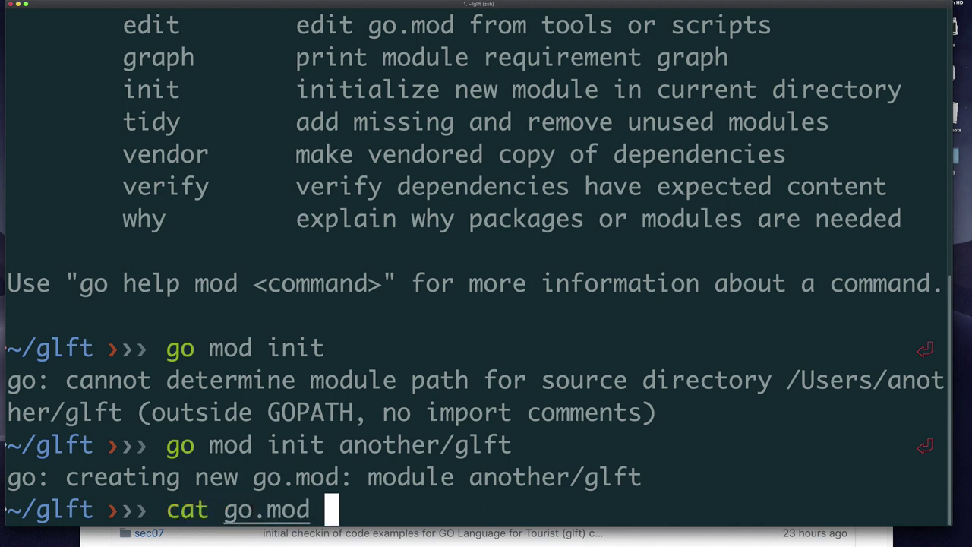
{"action": "key", "text": "Return"}
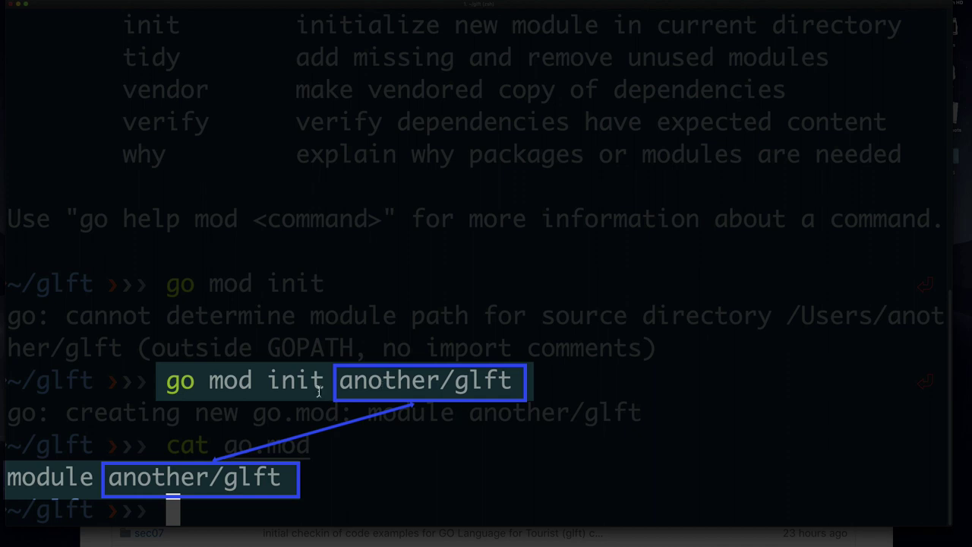
{"action": "left_click_drag", "start_coordinate": [338, 386], "coordinate": [514, 384]}
{"action": "left_click", "coordinate": [233, 454]}
{"action": "double_click", "coordinate": [15, 478]}
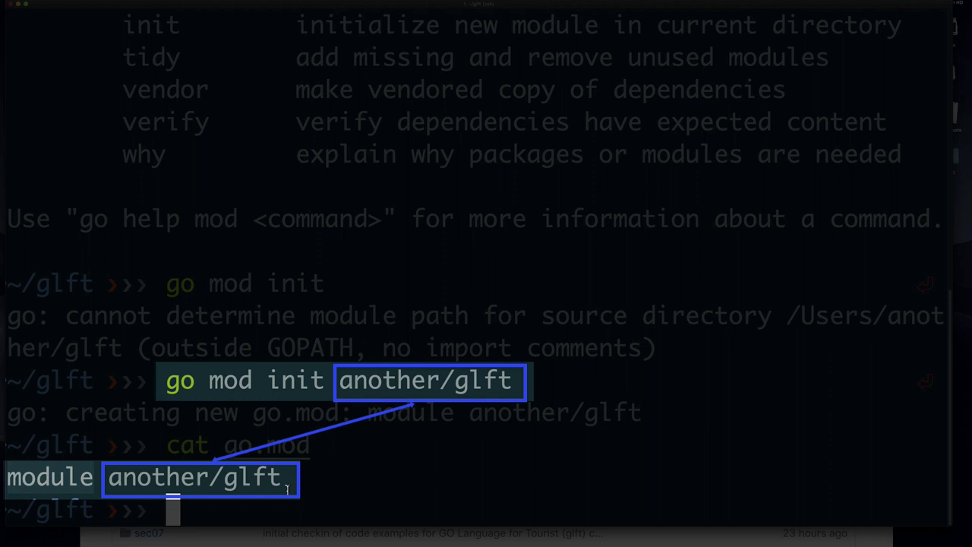
Step: Run file go.mod to confirm go.mod is plain ASCII text
{"action": "type", "text": "rm"}
{"action": "key", "text": "BackSpace"}
{"action": "key", "text": "BackSpace"}
{"action": "type", "text": "t"}
{"action": "key", "text": "BackSpace"}
{"action": "type", "text": "file go.mod"}
{"action": "key", "text": "Return"}
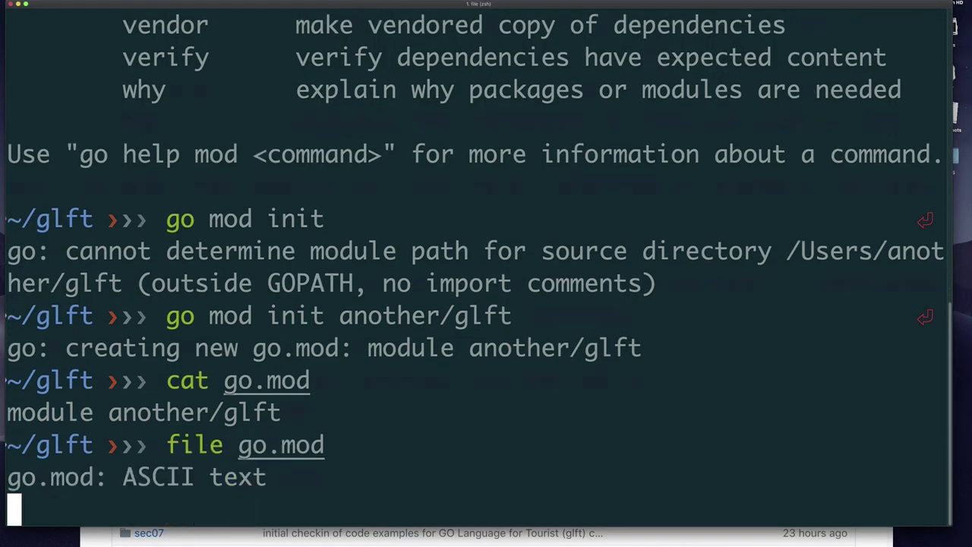
{"action": "type", "text": "rm g"}
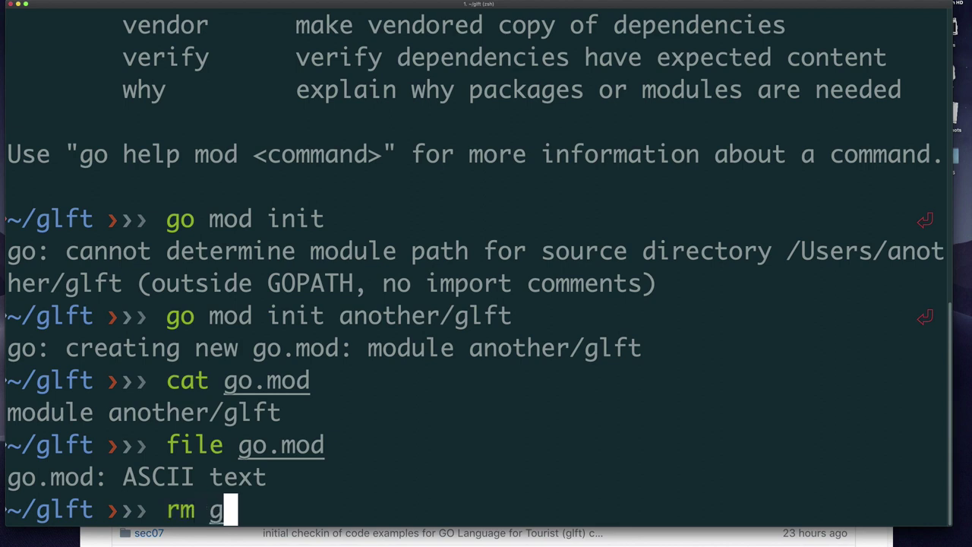
{"action": "type", "text": "o.mod"}
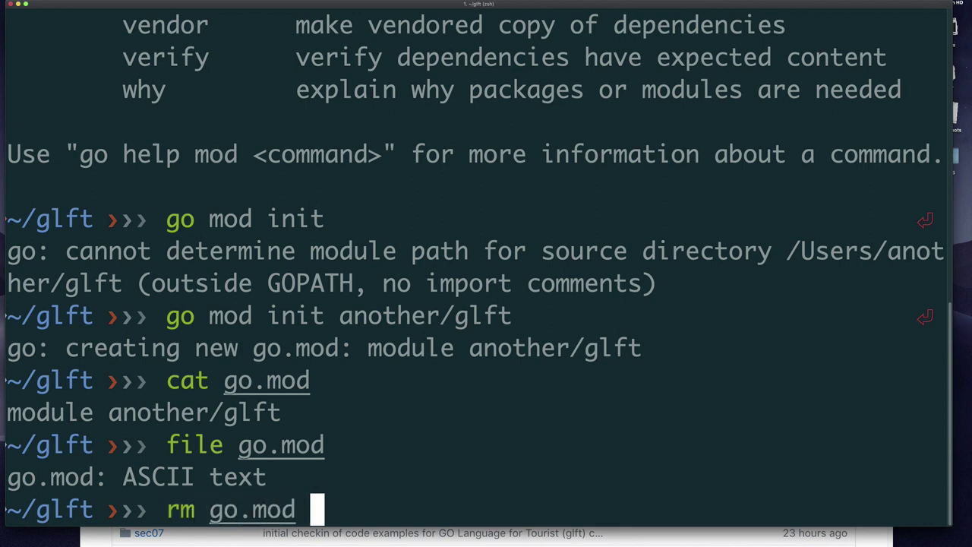
Step: Delete go.mod, verify with ls and tree that glft is empty, then run code go.mod
{"action": "key", "text": "Return"}
{"action": "type", "text": "ls"}
{"action": "key", "text": "Return"}
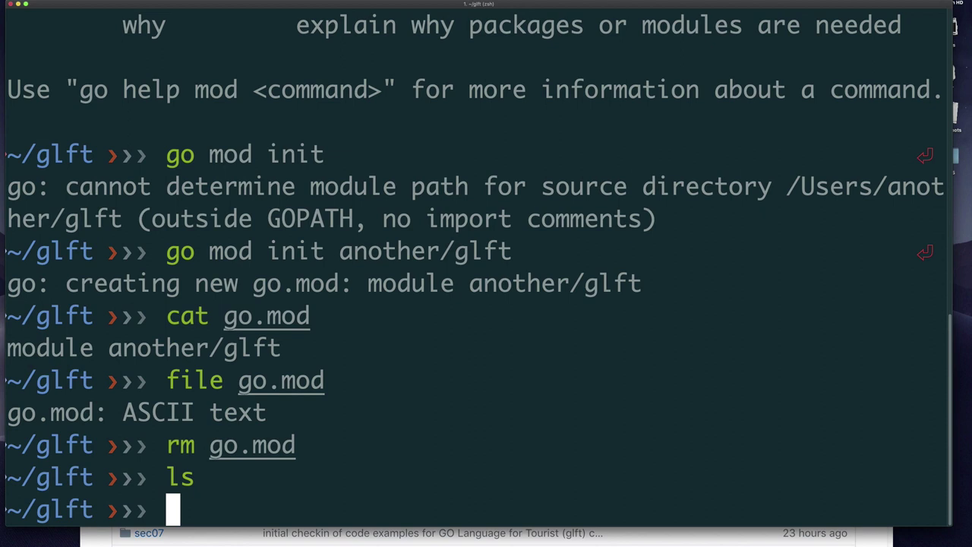
{"action": "type", "text": "l"}
{"action": "key", "text": "BackSpace"}
{"action": "type", "text": "tree"}
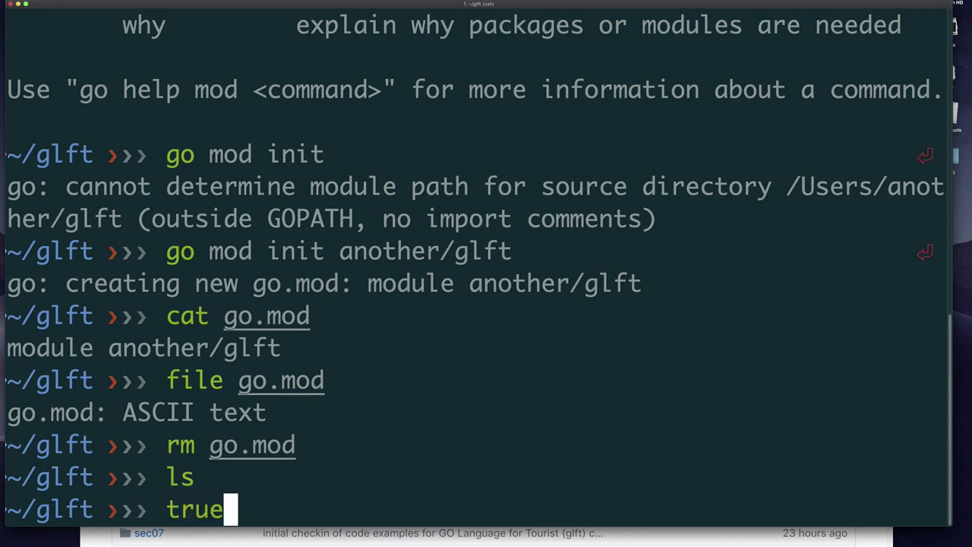
{"action": "key", "text": "Return"}
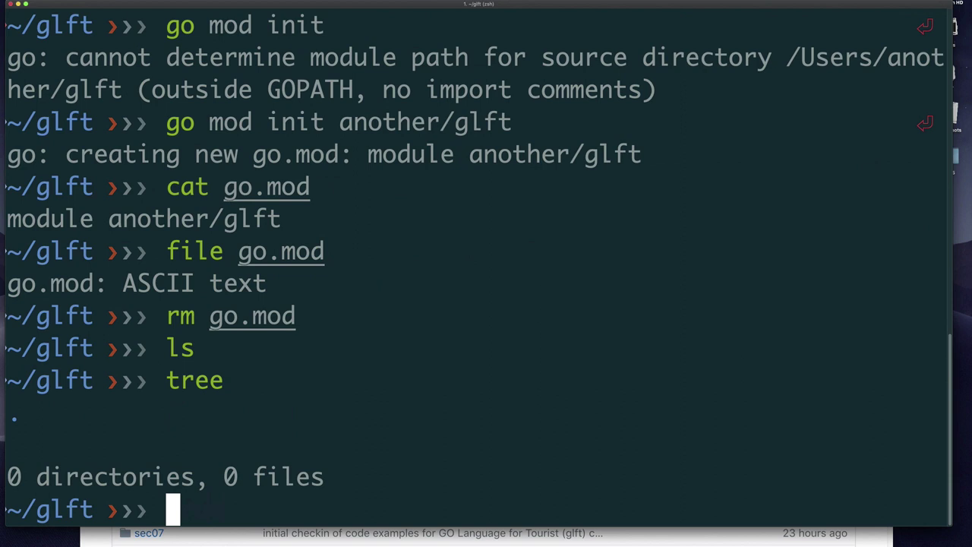
{"action": "type", "text": "code go.mod"}
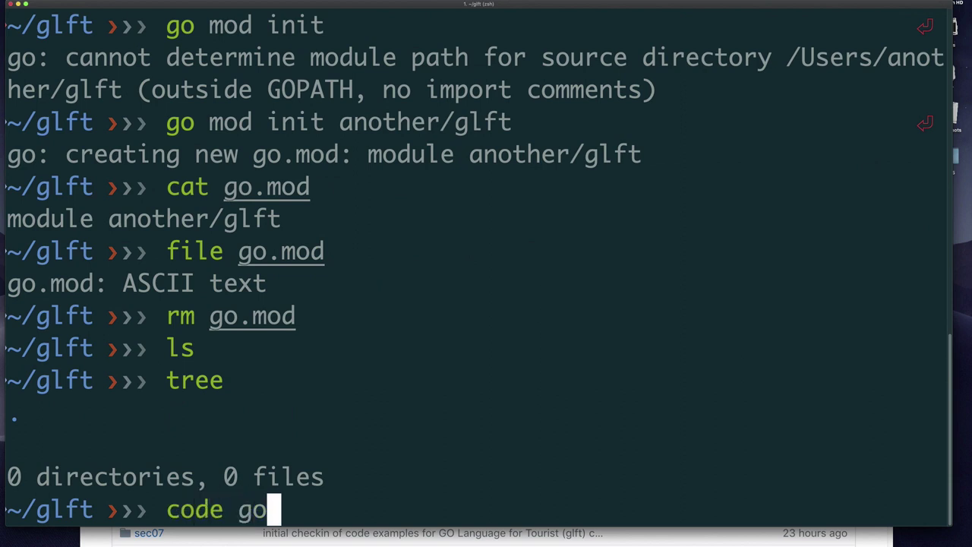
{"action": "key", "text": "Return"}
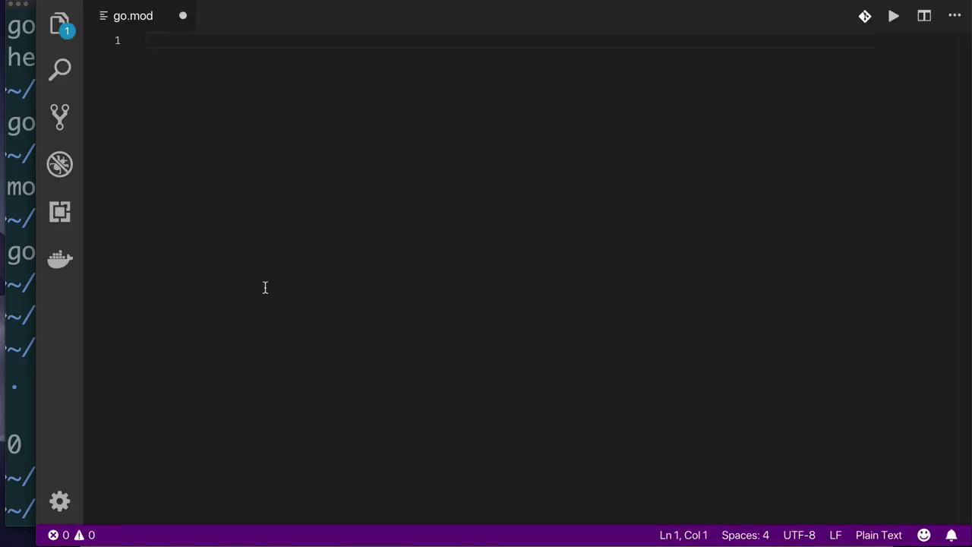
Step: Write 'module github.com/another/glft' into go.mod, save it, and leave the editor
{"action": "type", "text": "module "}
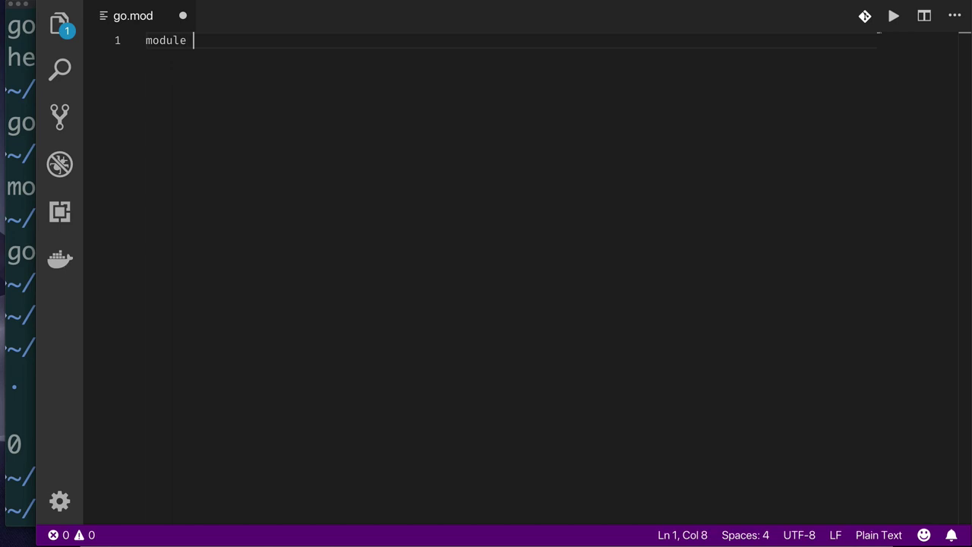
{"action": "type", "text": "gi"}
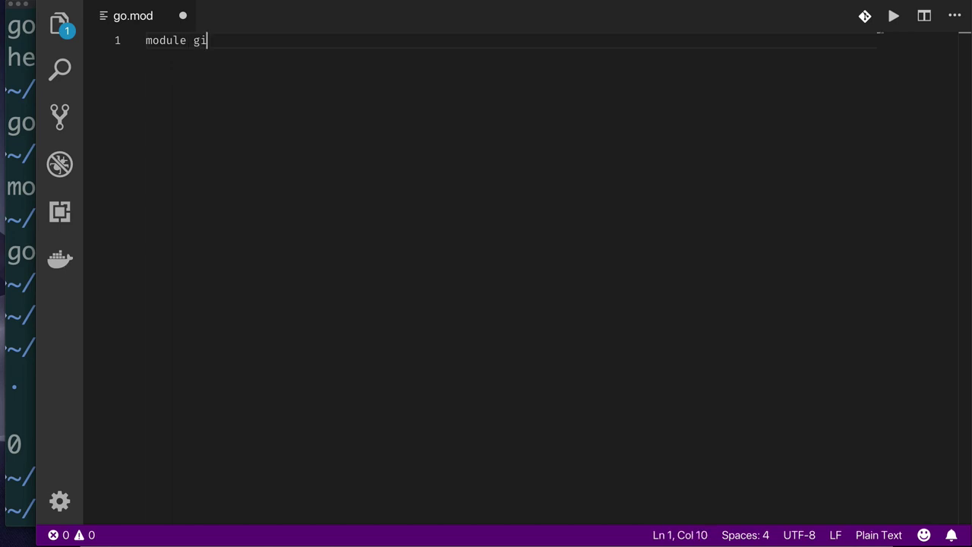
{"action": "type", "text": "thub.com/another/glft"}
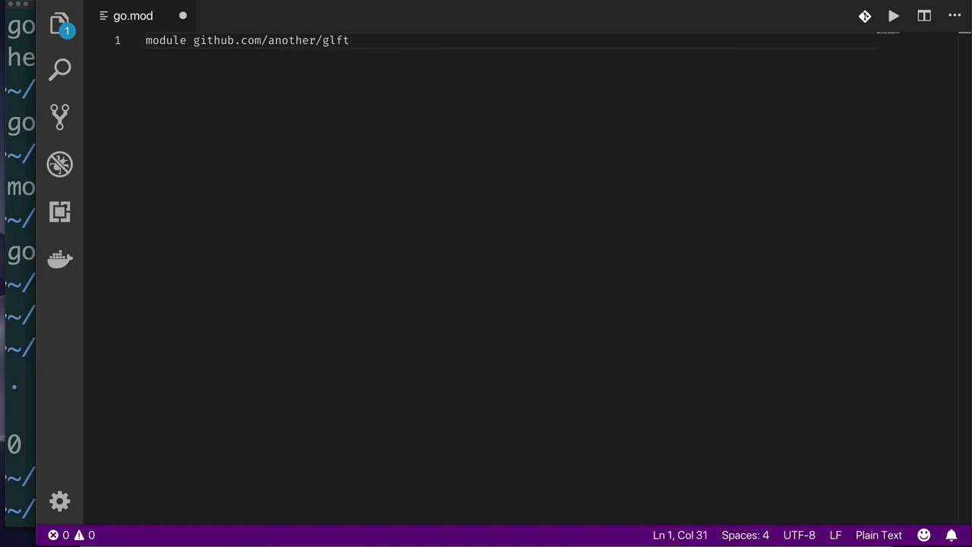
{"action": "key", "text": "super+s"}
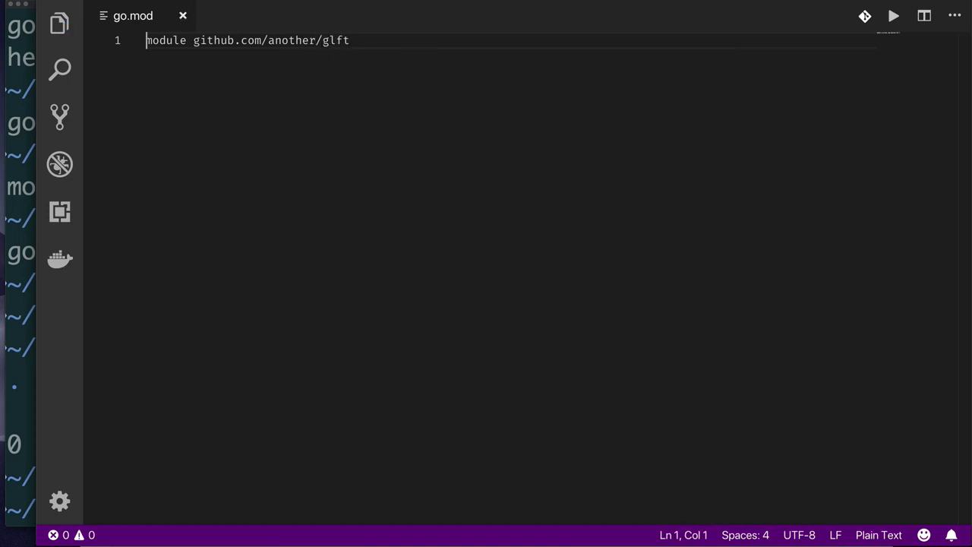
{"action": "key", "text": "super+q"}
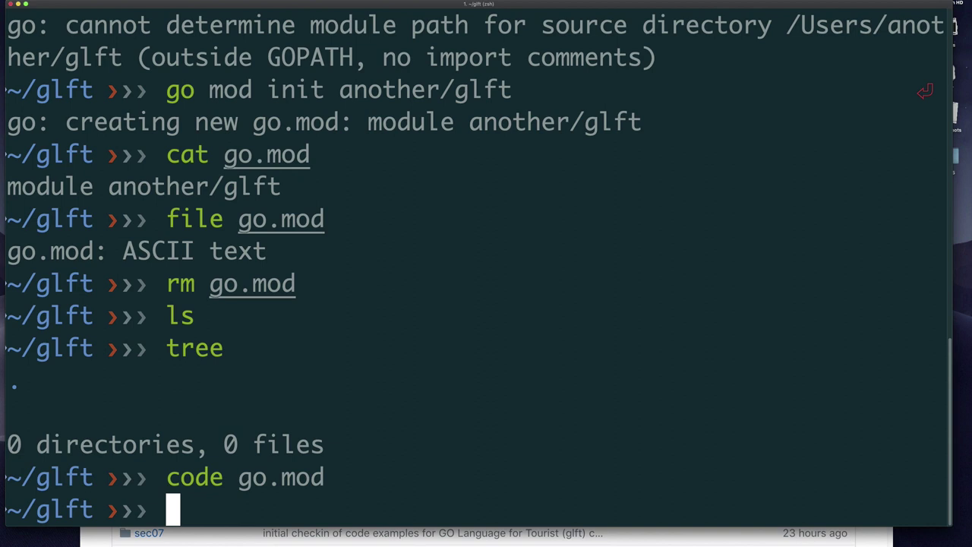
Step: Launch VS Code with `code`, close the go.mod file, and quit the editor
{"action": "type", "text": "code"}
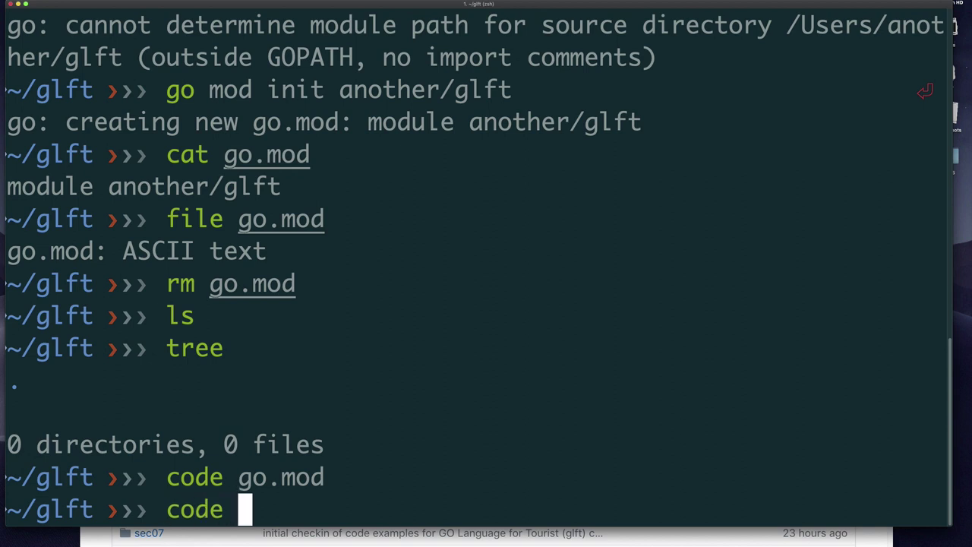
{"action": "key", "text": "Return"}
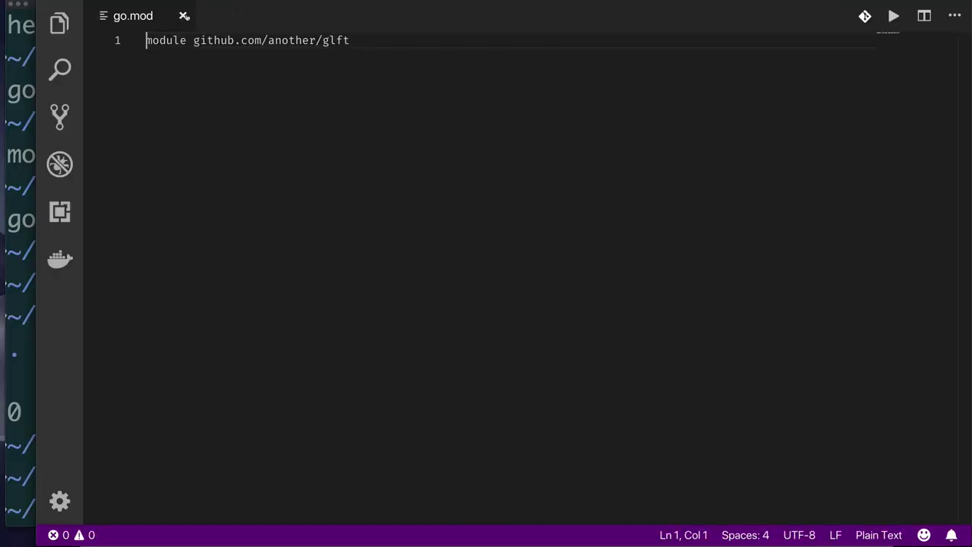
{"action": "left_click", "coordinate": [184, 15]}
{"action": "key", "text": "super+q"}
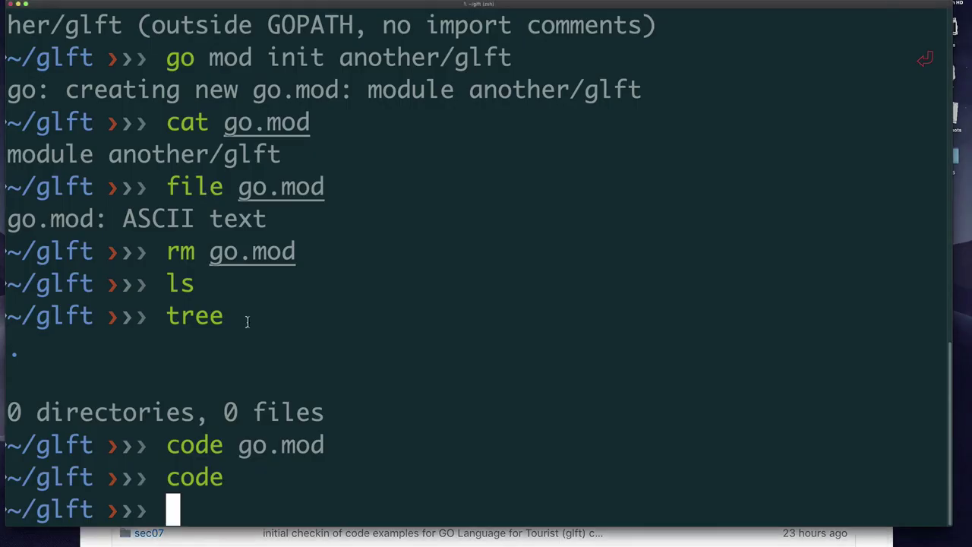
Step: Reopen the glft folder in VS Code with `code .` and dismiss the Welcome page
{"action": "type", "text": "cd"}
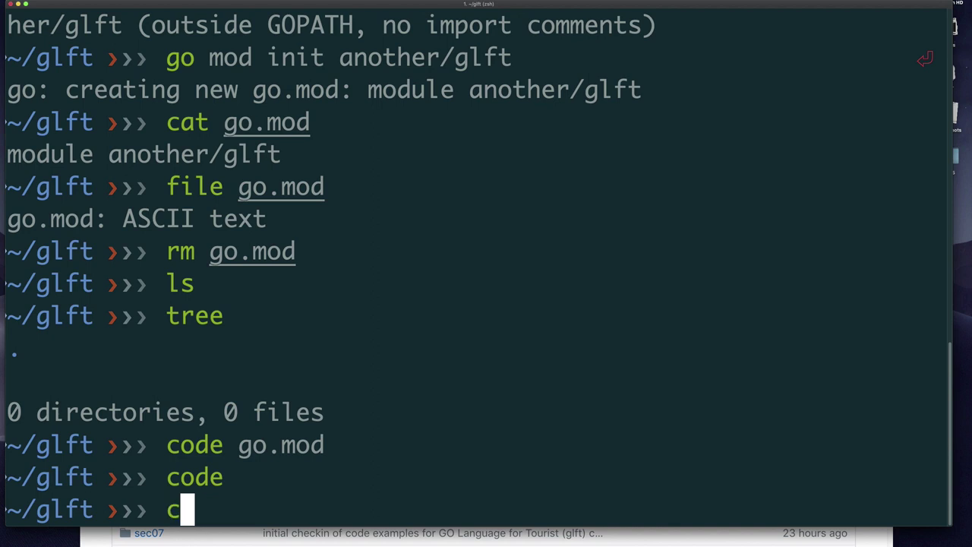
{"action": "key", "text": "BackSpace"}
{"action": "type", "text": "ode ."}
{"action": "key", "text": "Return"}
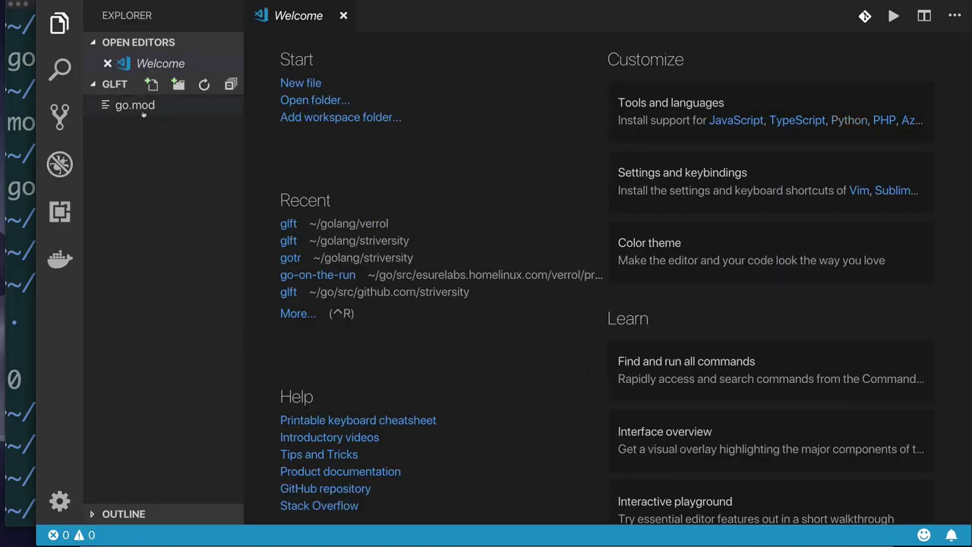
{"action": "left_click", "coordinate": [343, 18]}
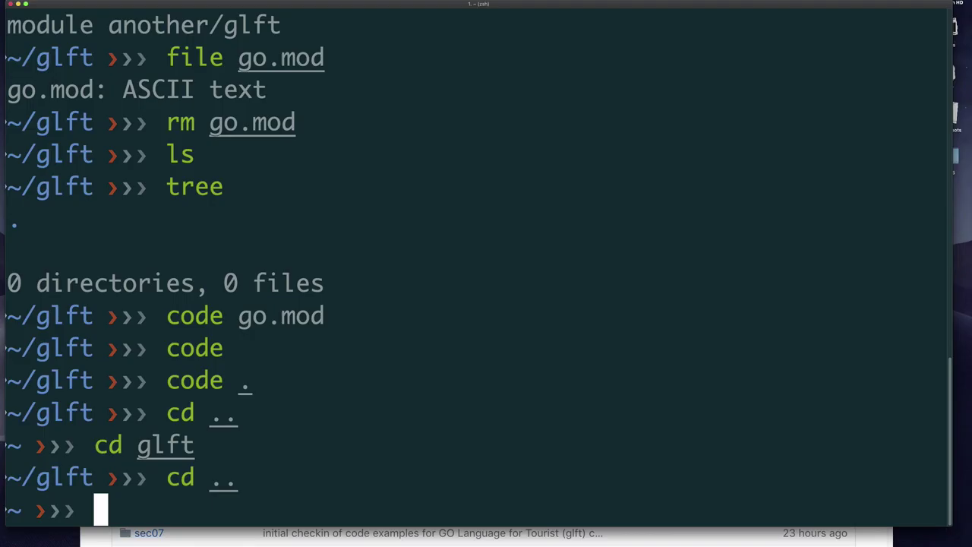
Step: Remove glft with `rm -rf glft`, re-clone it via `!gi`, and open it with `code glft`
{"action": "type", "text": "rm"}
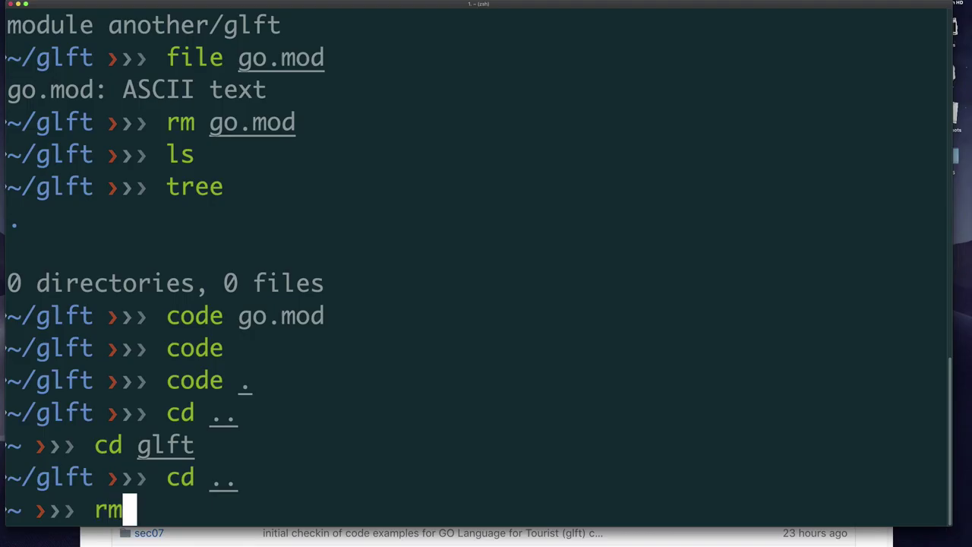
{"action": "type", "text": " -rf glft"}
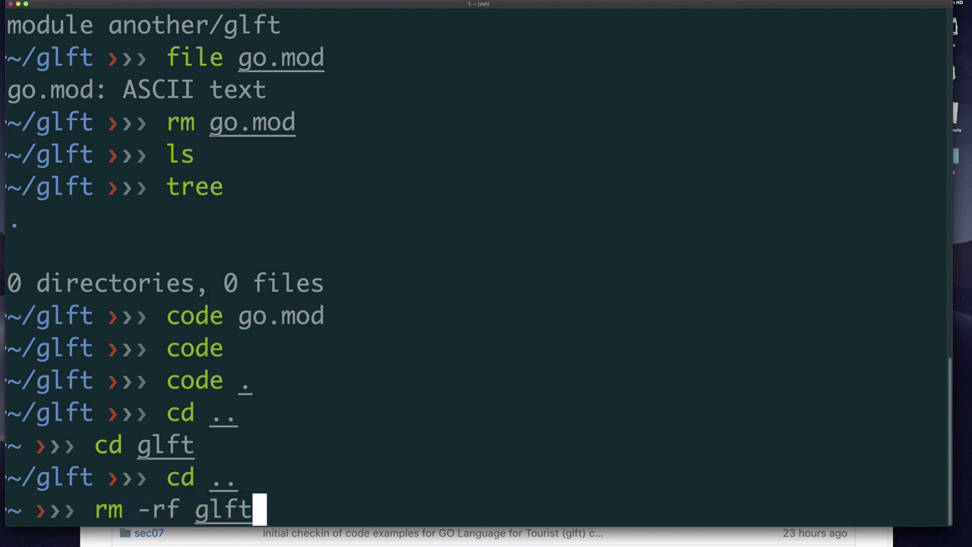
{"action": "key", "text": "Return"}
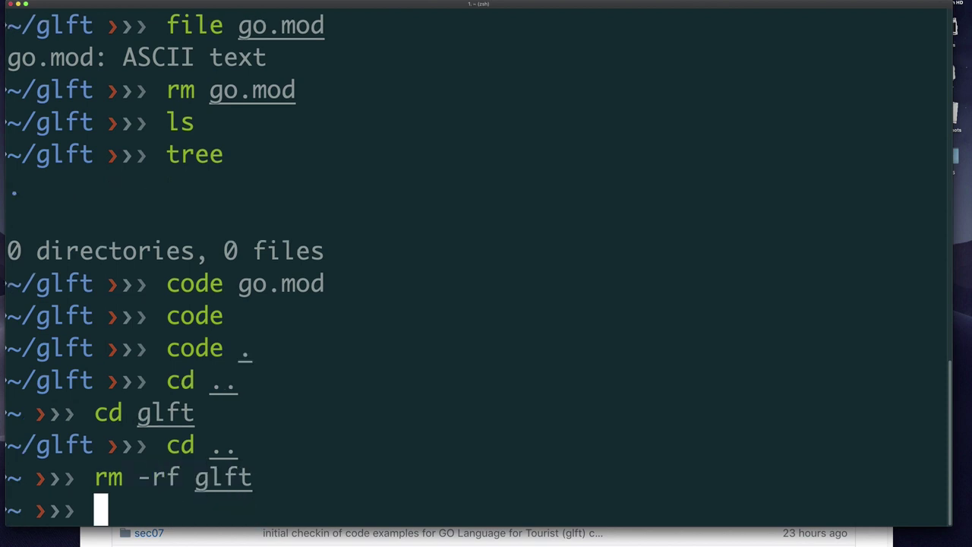
{"action": "type", "text": "!gi"}
{"action": "key", "text": "Return"}
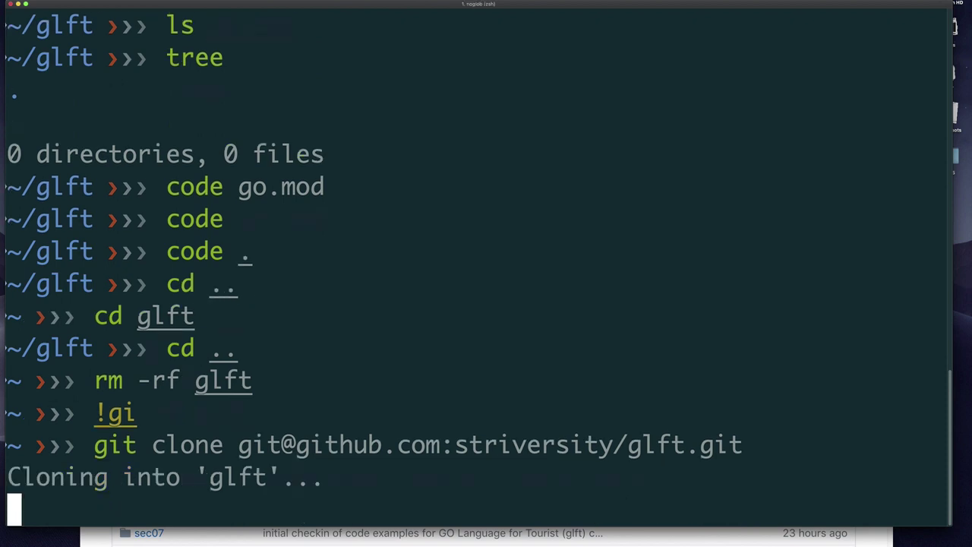
{"action": "type", "text": "c"}
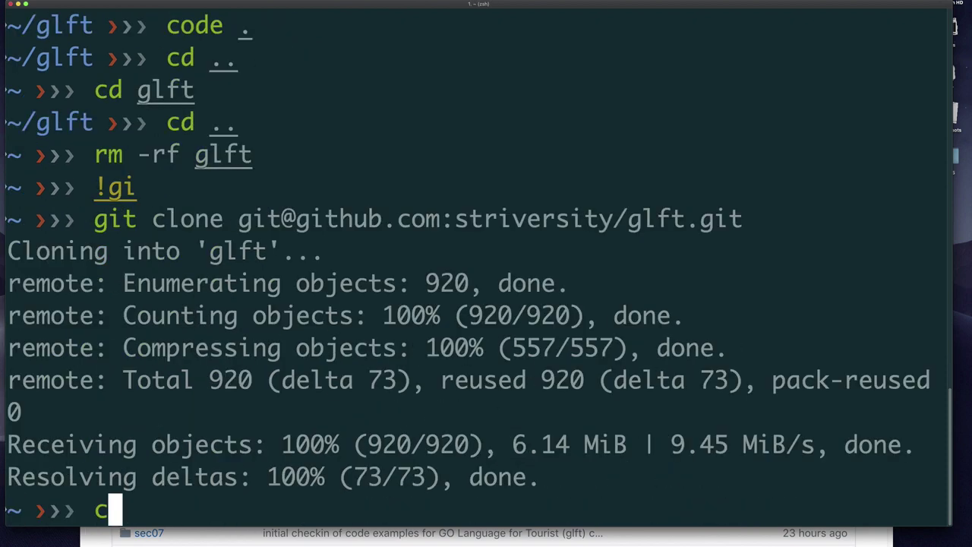
{"action": "type", "text": "ode glft"}
{"action": "key", "text": "Return"}
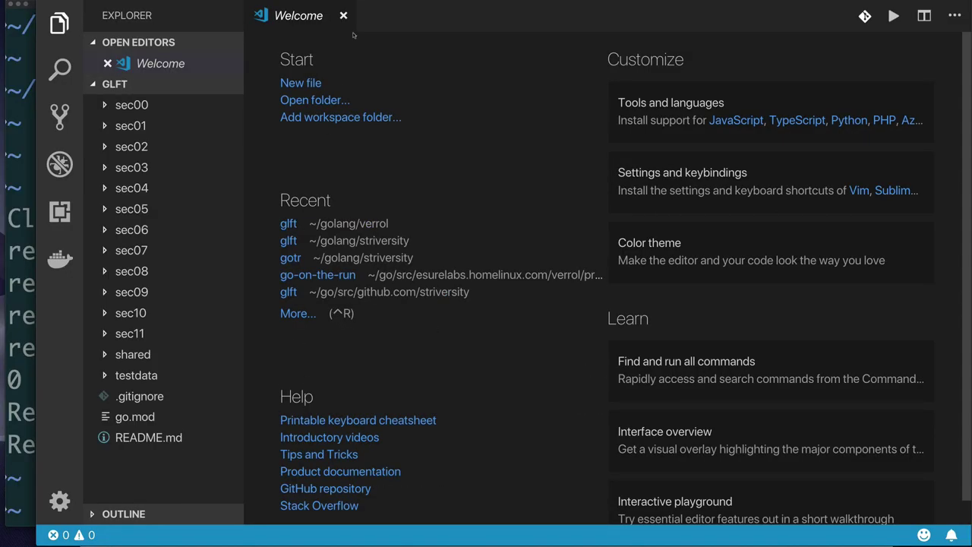
Step: Dismiss the Welcome page, review the recommended extensions, then return to the glft file tree
{"action": "left_click", "coordinate": [343, 16]}
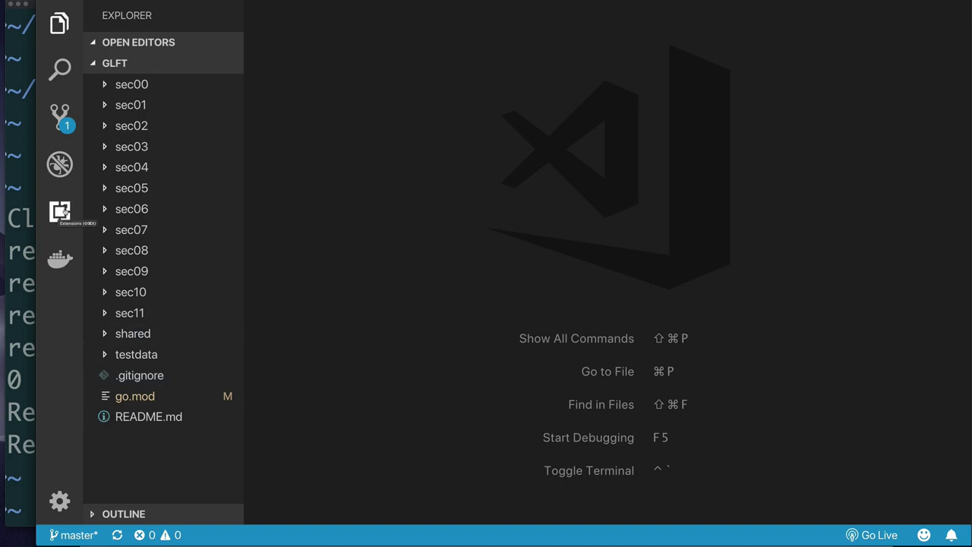
{"action": "left_click", "coordinate": [59, 216]}
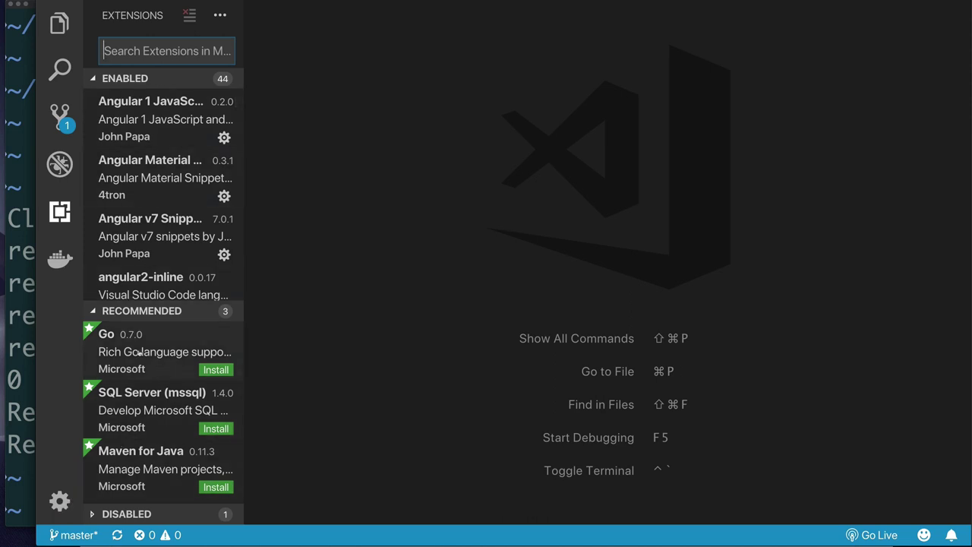
{"action": "left_click", "coordinate": [141, 311]}
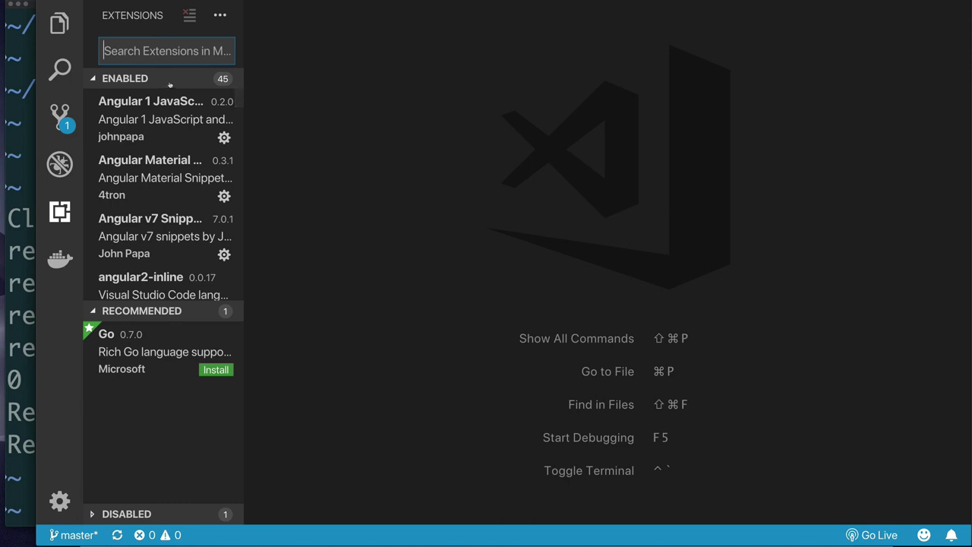
{"action": "left_click", "coordinate": [59, 23]}
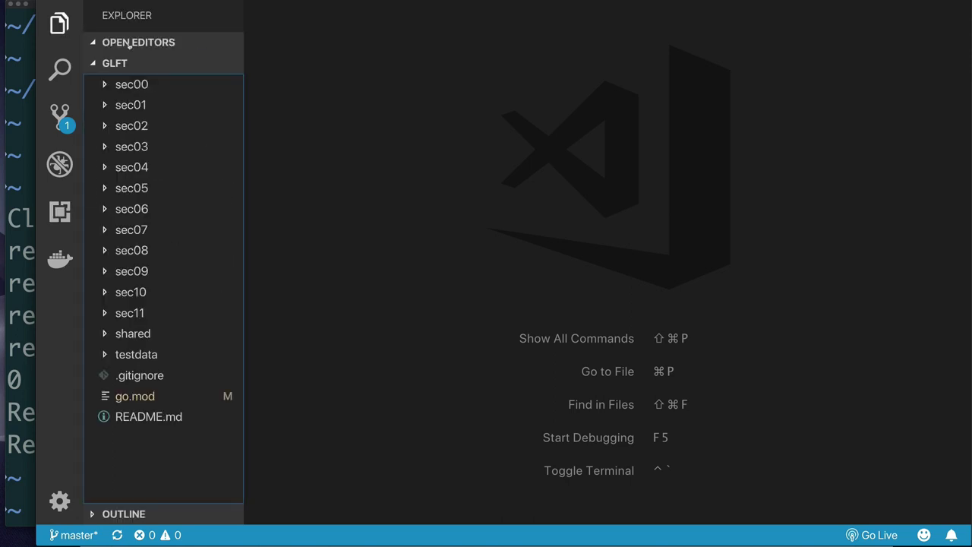
Step: Open sec02/lec01/main.go in the editor
{"action": "left_click", "coordinate": [133, 126]}
{"action": "left_click", "coordinate": [141, 146]}
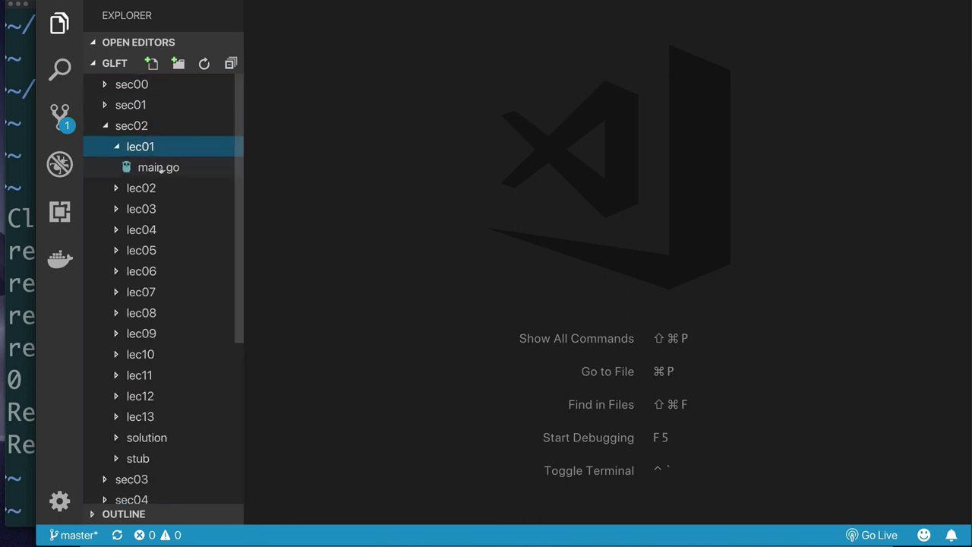
{"action": "left_click", "coordinate": [159, 167]}
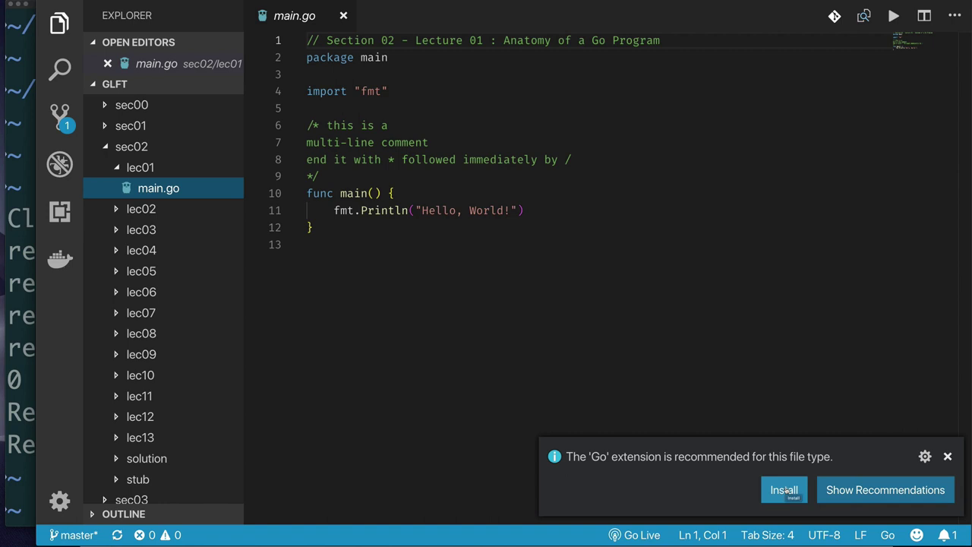
Step: Install the recommended Go extension, reload, and install all 10 missing Go tools
{"action": "left_click", "coordinate": [785, 490]}
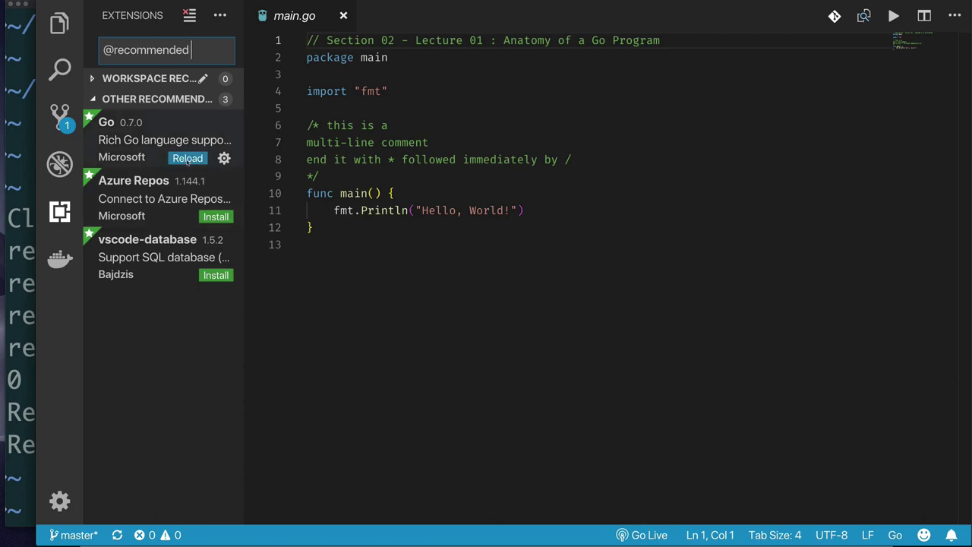
{"action": "left_click", "coordinate": [187, 161]}
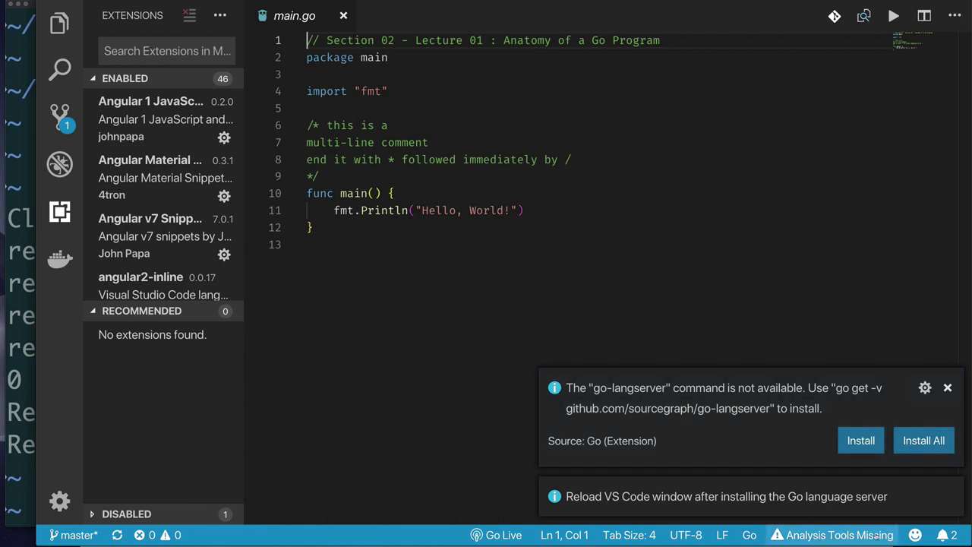
{"action": "left_click", "coordinate": [925, 443]}
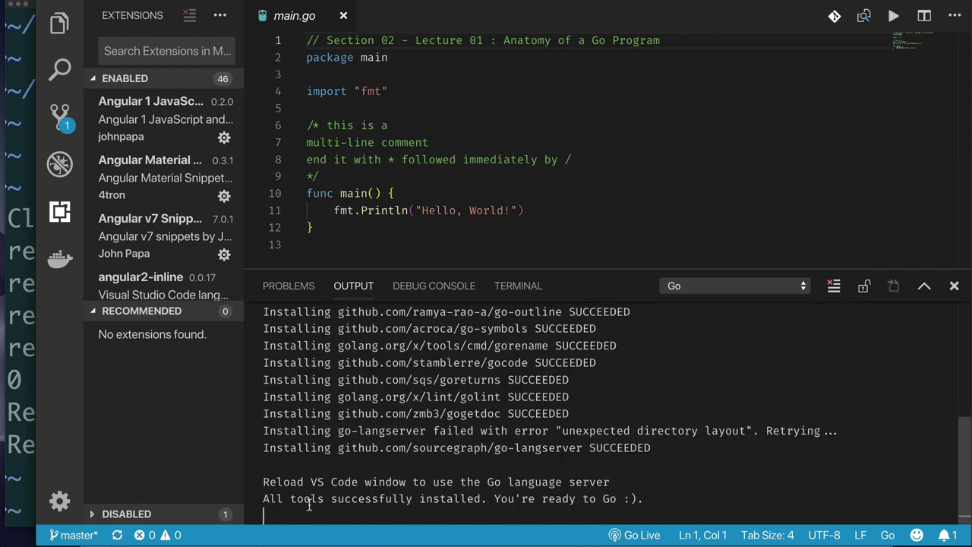
{"action": "left_click", "coordinate": [955, 286]}
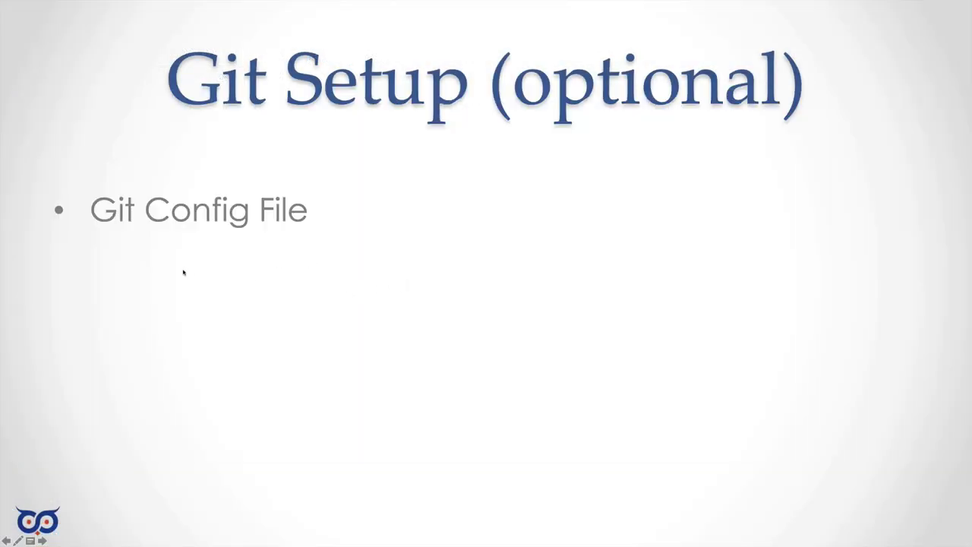
Step: Advance the Git Setup slide to show step 1 and the git config --global user.email command
{"action": "key", "text": "Right"}
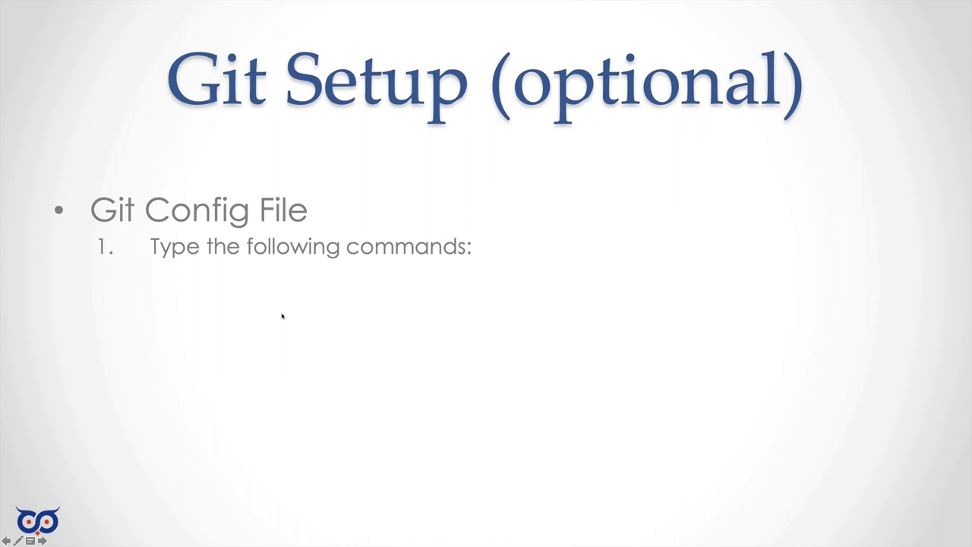
{"action": "key", "text": "Right"}
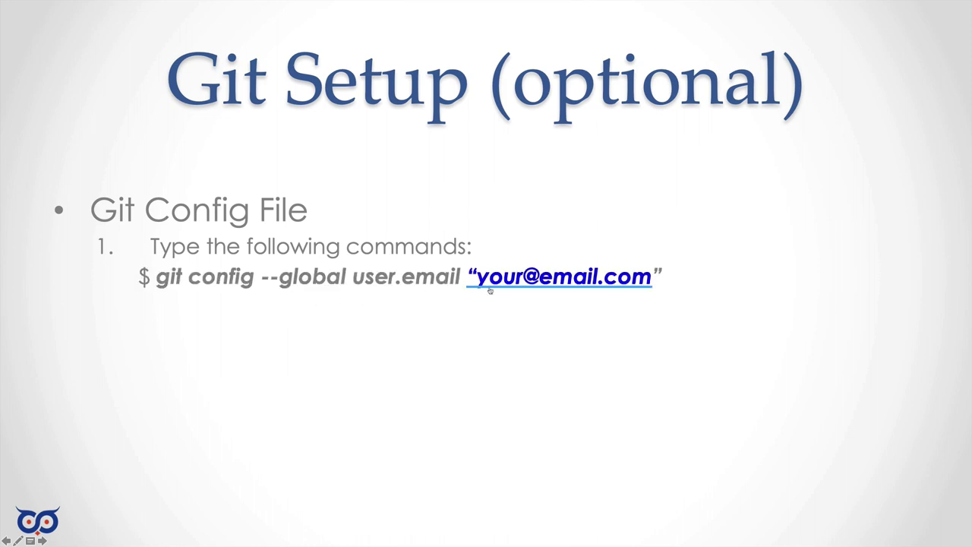